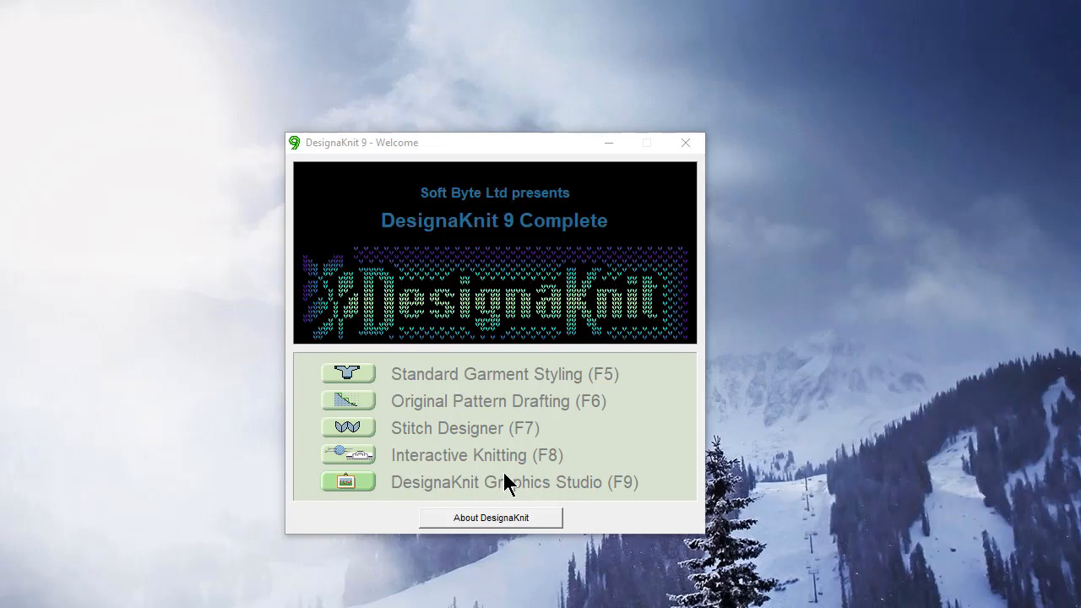
# Launch Graphics Studio from the Welcome window and bring up the Open Graphic File dialog.
pyautogui.click(346, 481)
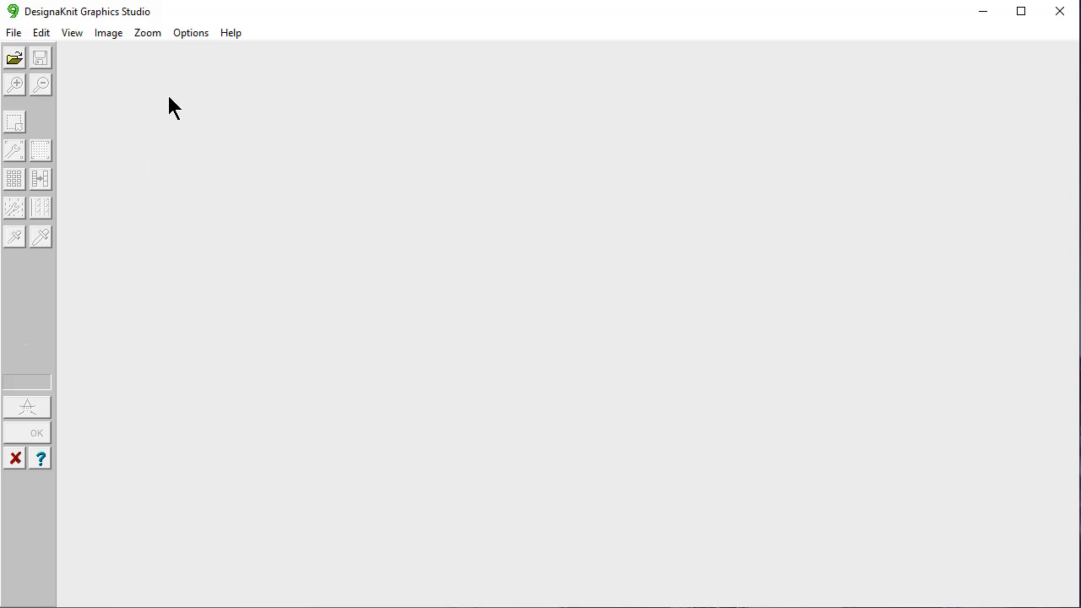
pyautogui.click(14, 60)
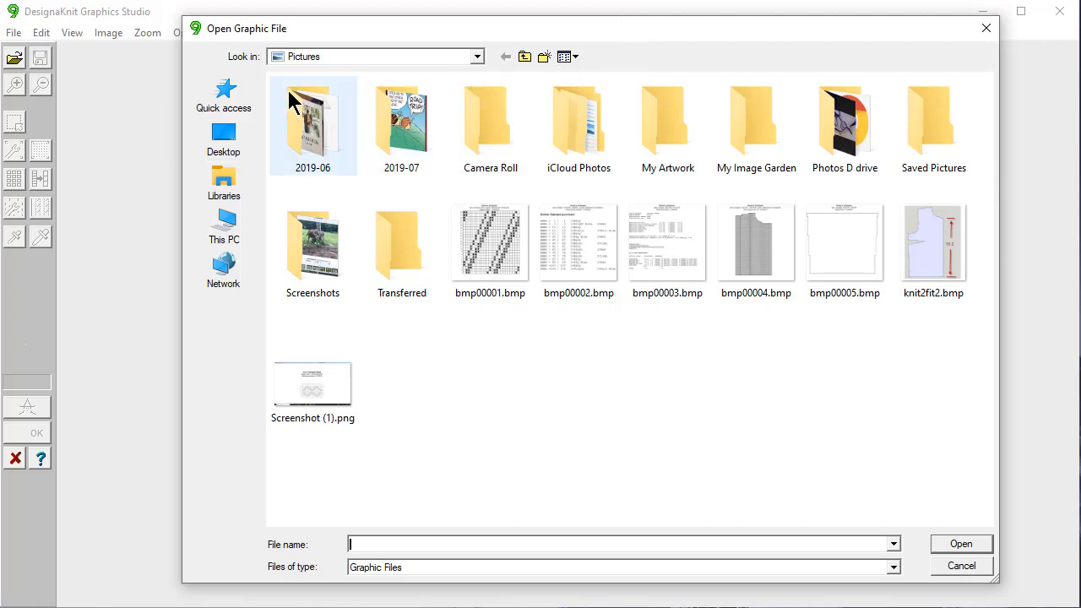
# Navigate through Libraries and Documents into the DesignaKnit 9 folder.
pyautogui.click(476, 59)
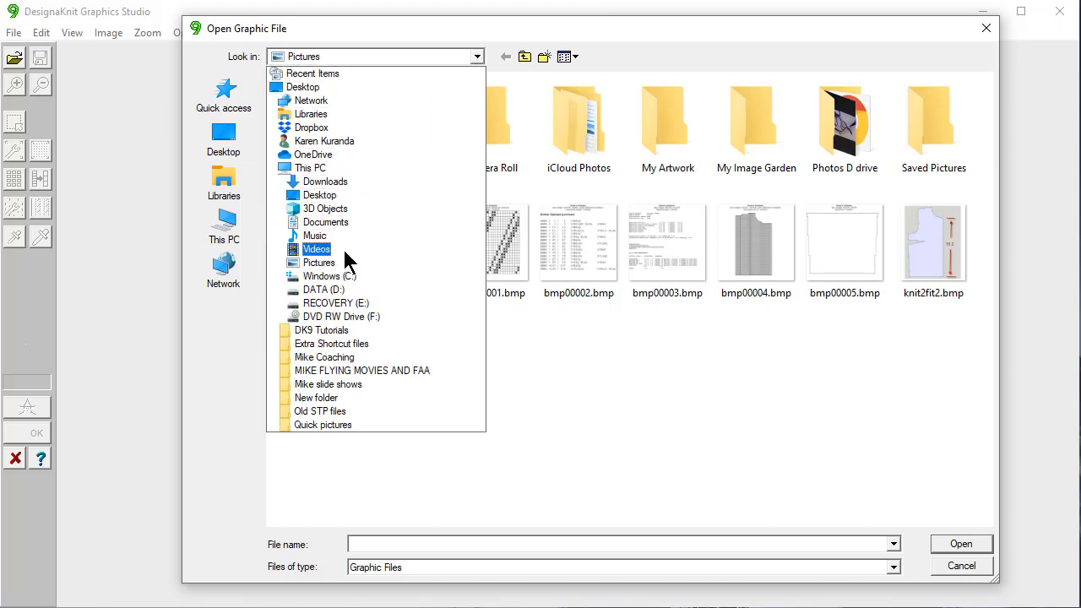
pyautogui.click(311, 114)
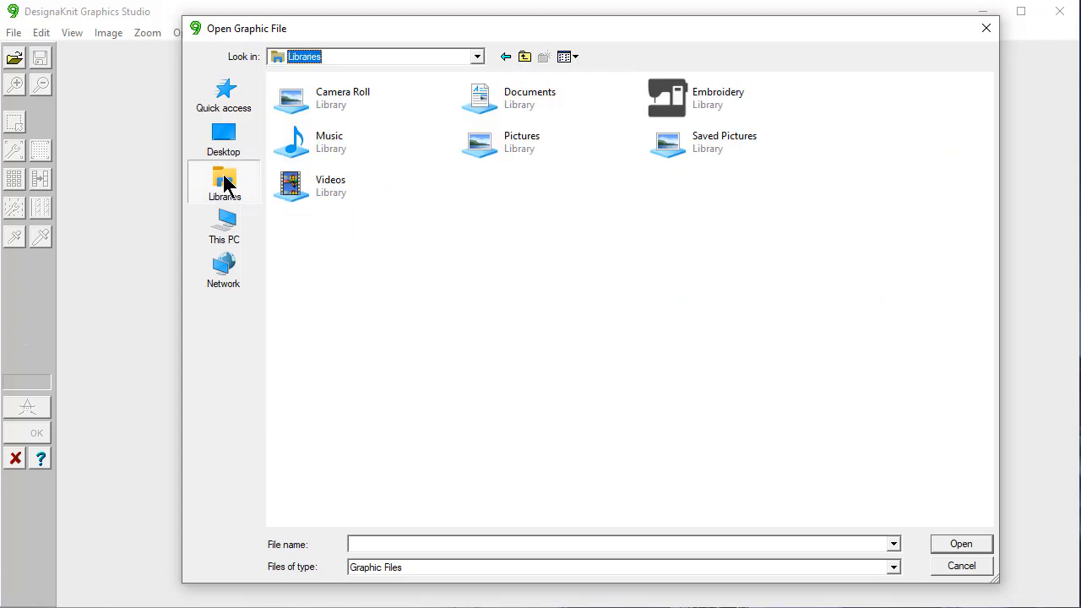
pyautogui.doubleClick(538, 95)
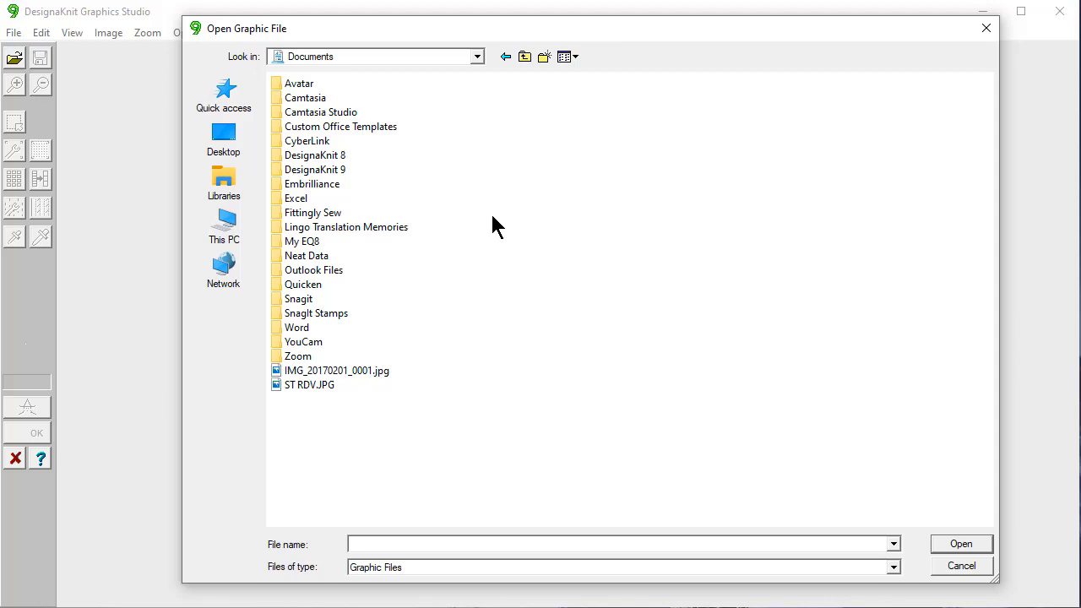
pyautogui.doubleClick(319, 170)
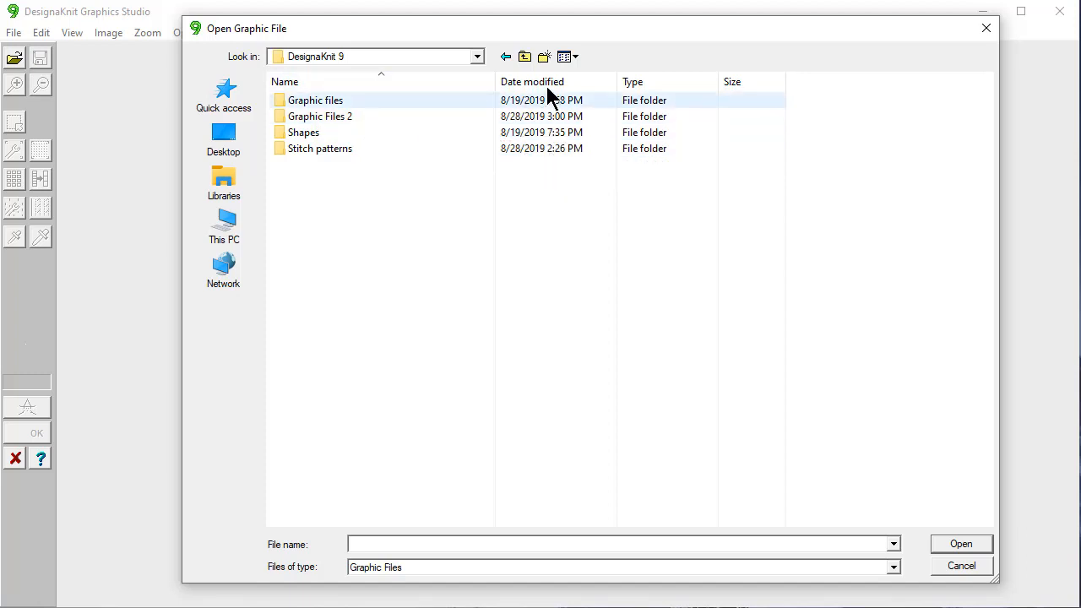
# Create a folder 'Graphic Files 3', then rename it to 'Graphic Files Three'.
pyautogui.click(544, 56)
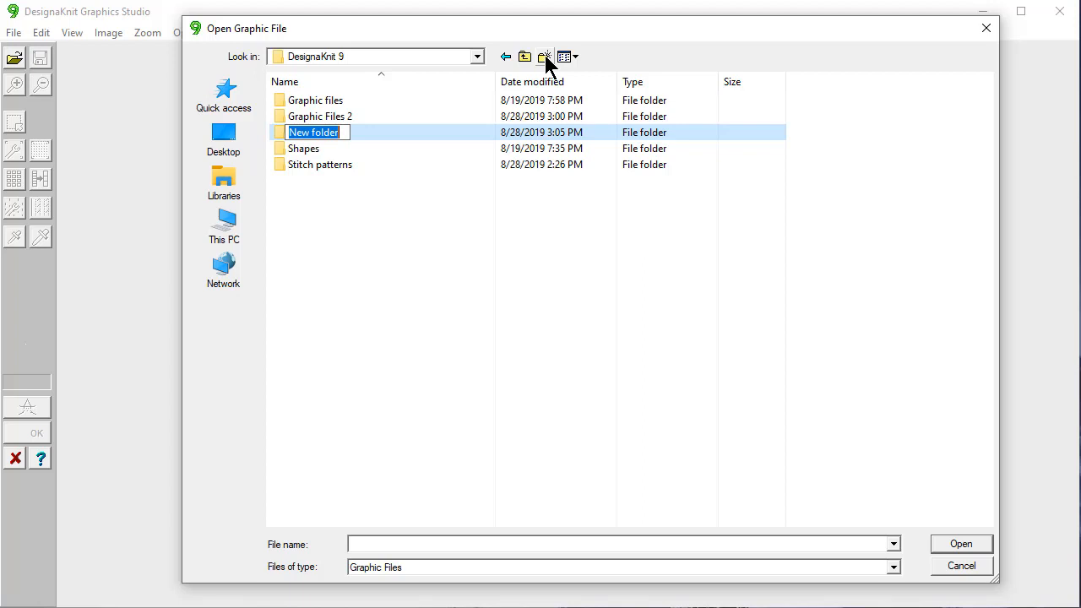
pyautogui.write('G')
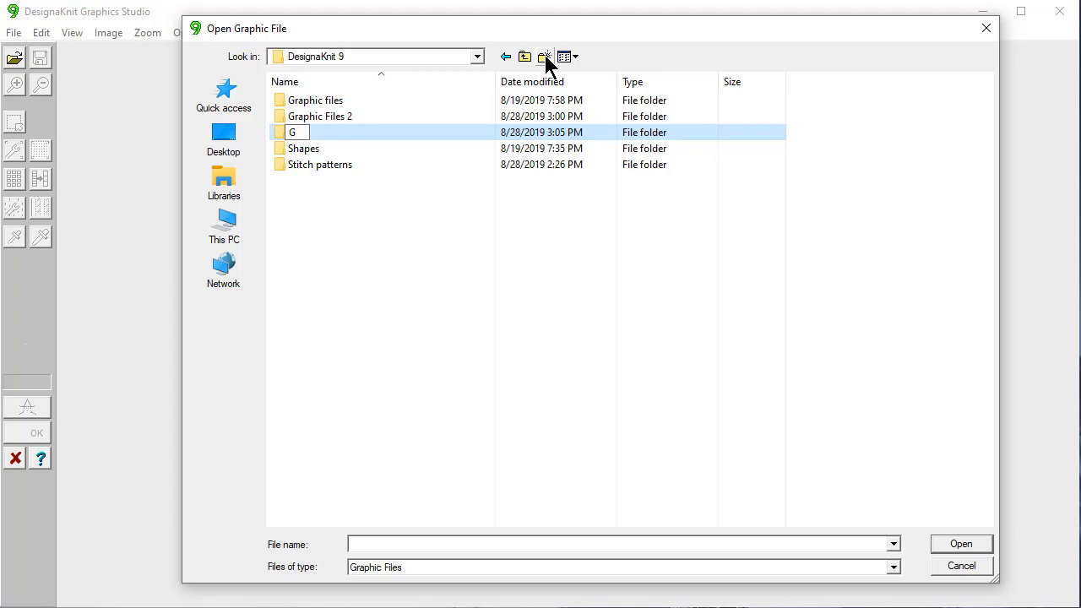
pyautogui.write('raphic Files ')
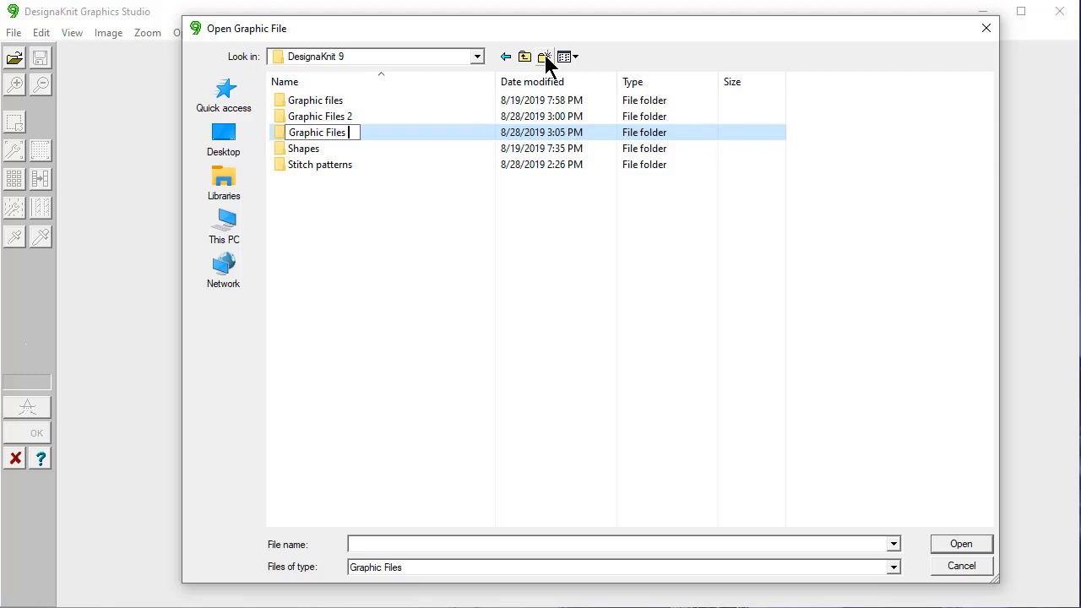
pyautogui.write('3')
pyautogui.press('Return')
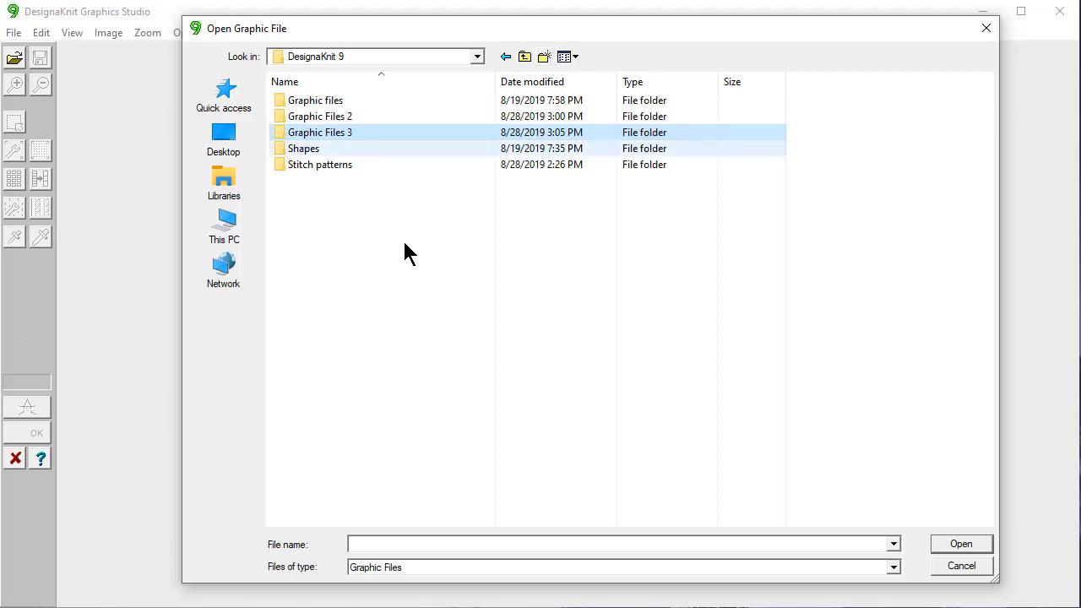
pyautogui.click(362, 134)
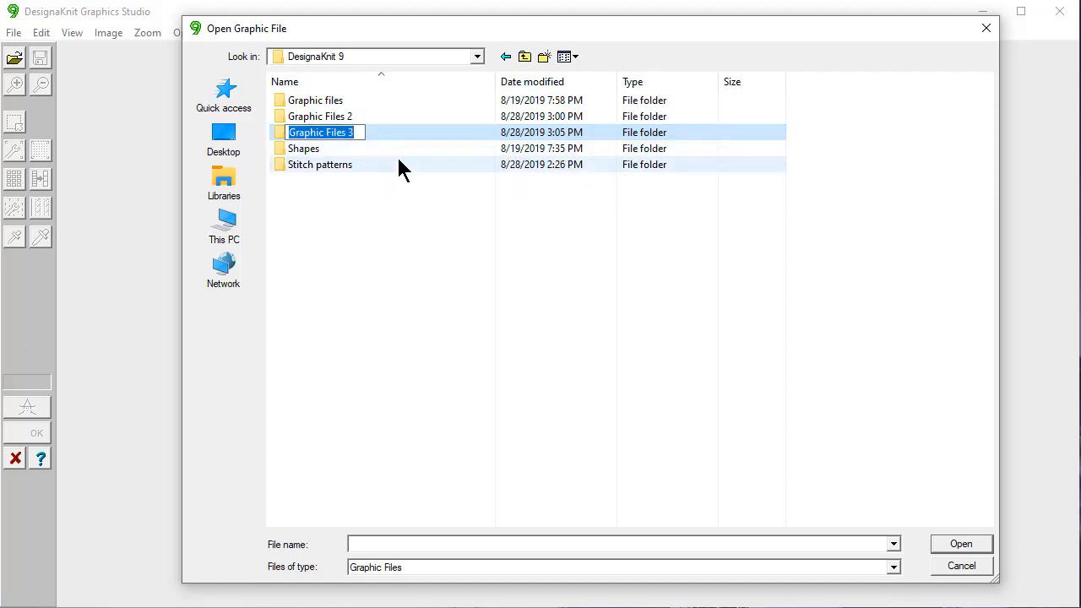
pyautogui.click(358, 133)
pyautogui.press('BackSpace')
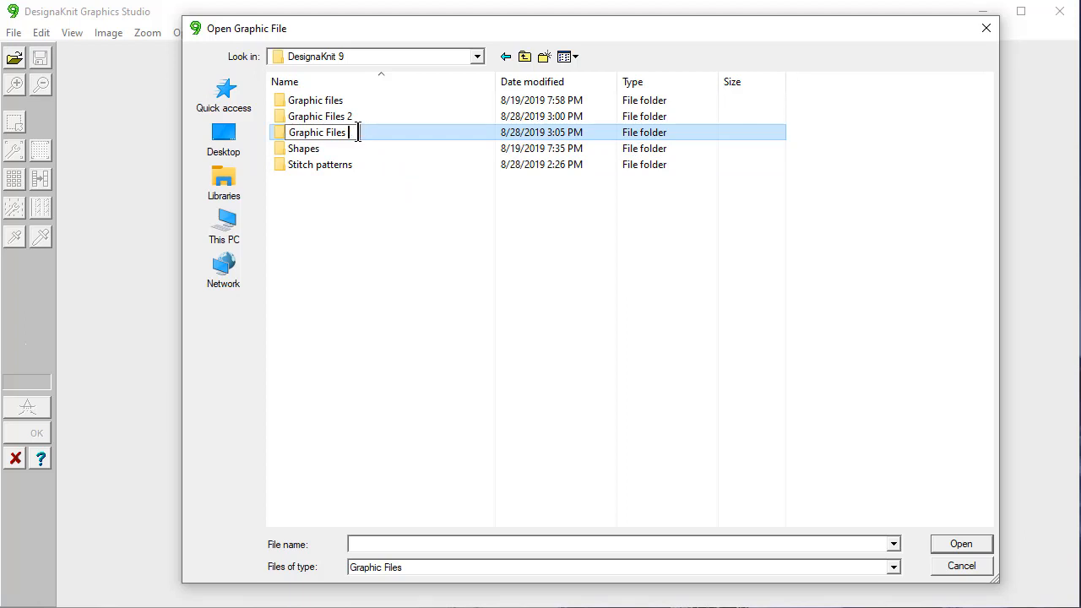
pyautogui.write('Three')
pyautogui.press('BackSpace')
pyautogui.write('e')
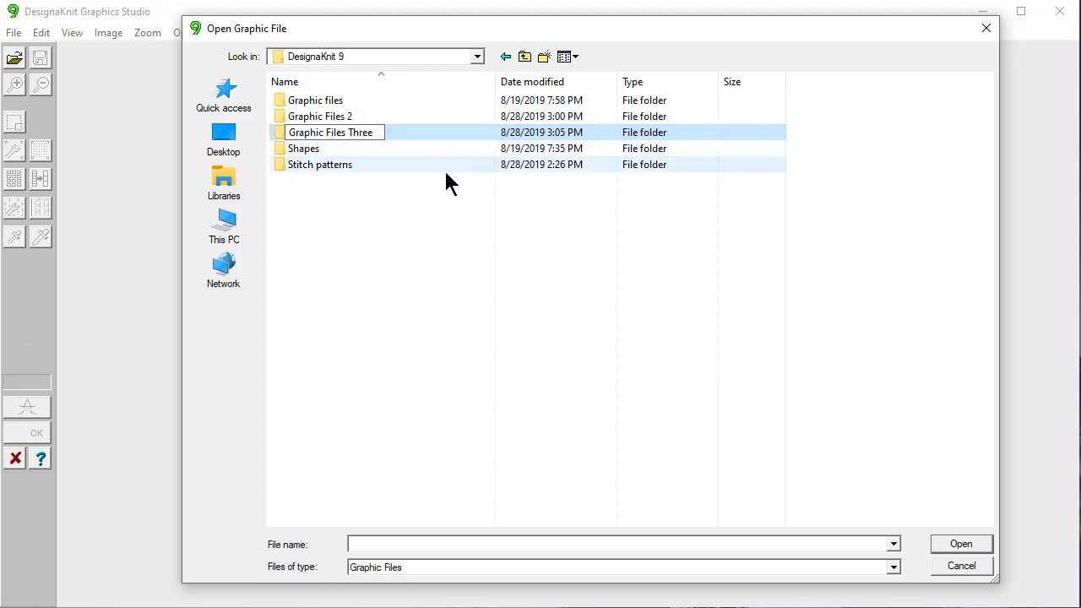
pyautogui.press('Return')
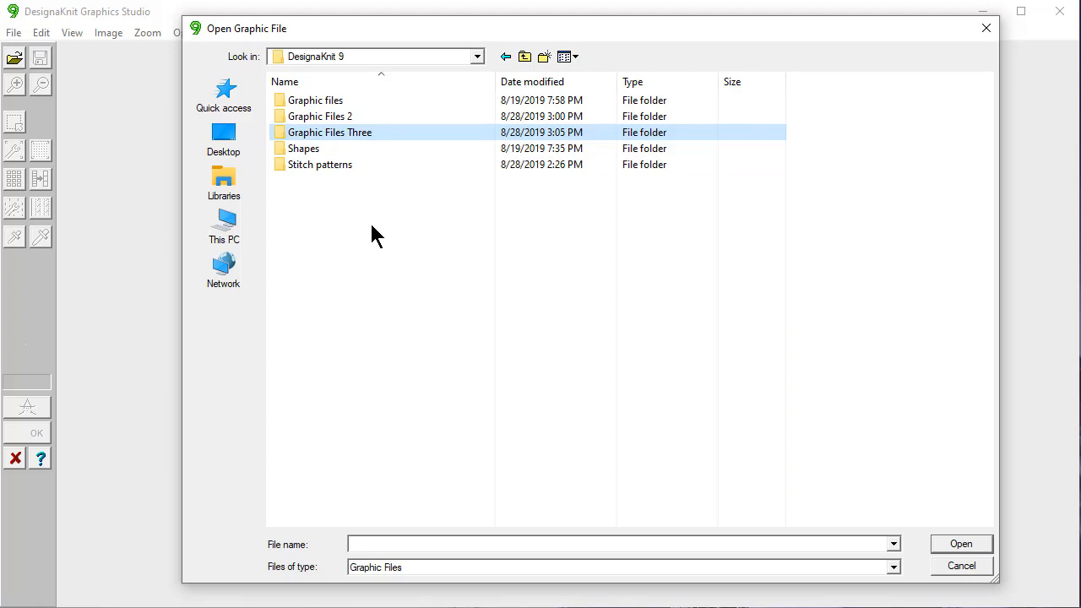
# Enter the Graphic files folder and try list, small, medium and large views, ending on extra-large thumbnails.
pyautogui.doubleClick(332, 102)
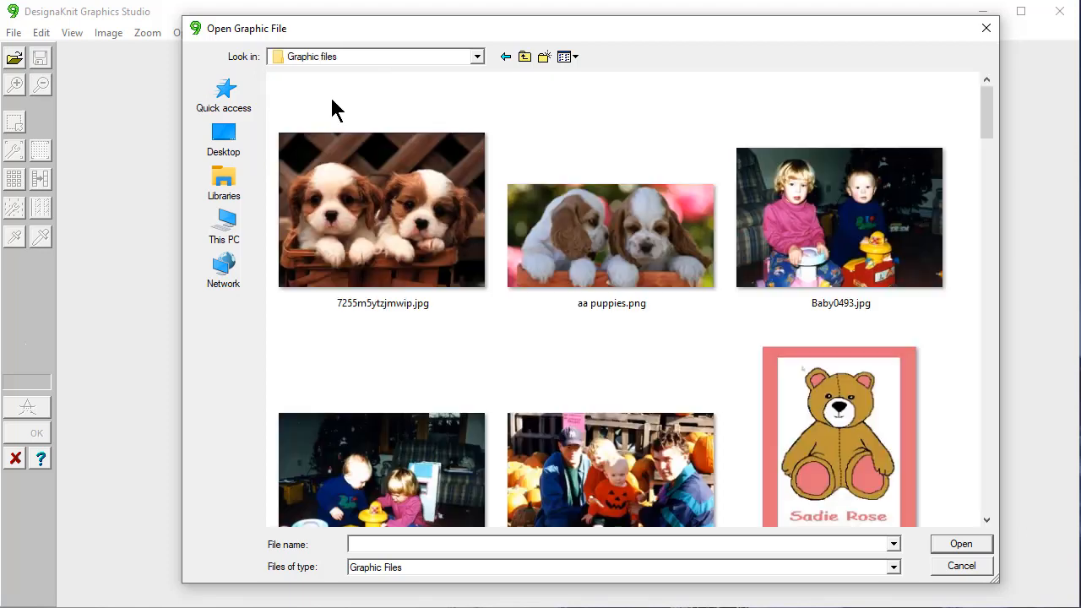
pyautogui.click(574, 59)
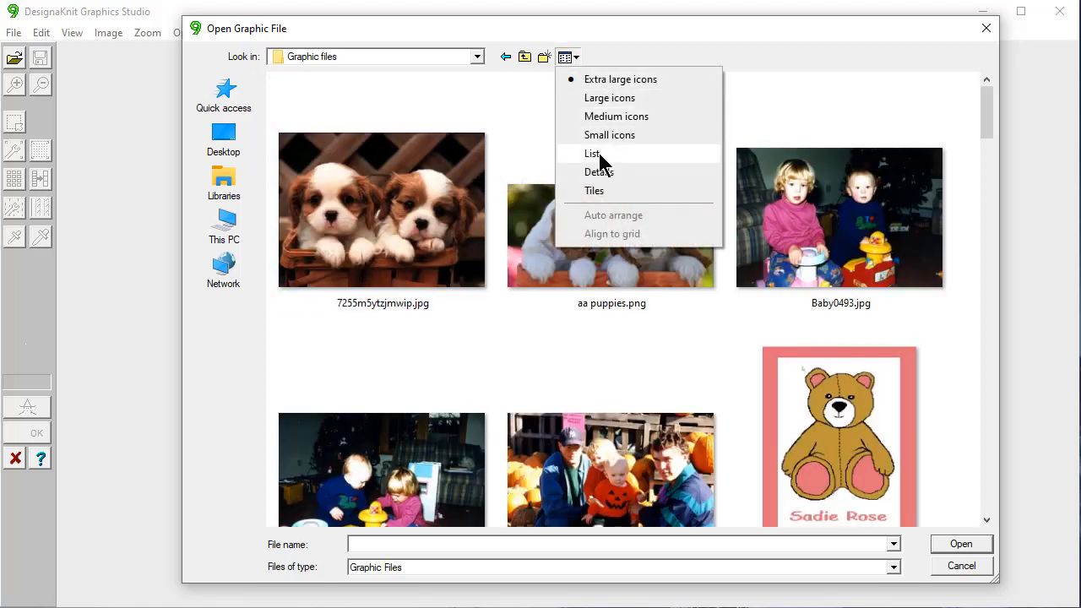
pyautogui.click(597, 153)
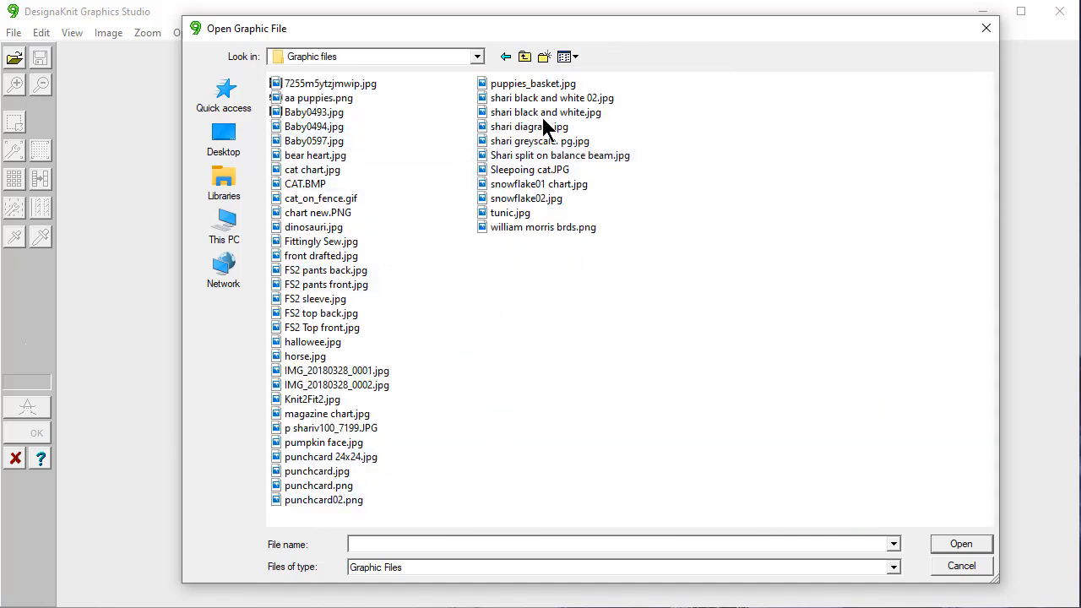
pyautogui.click(574, 59)
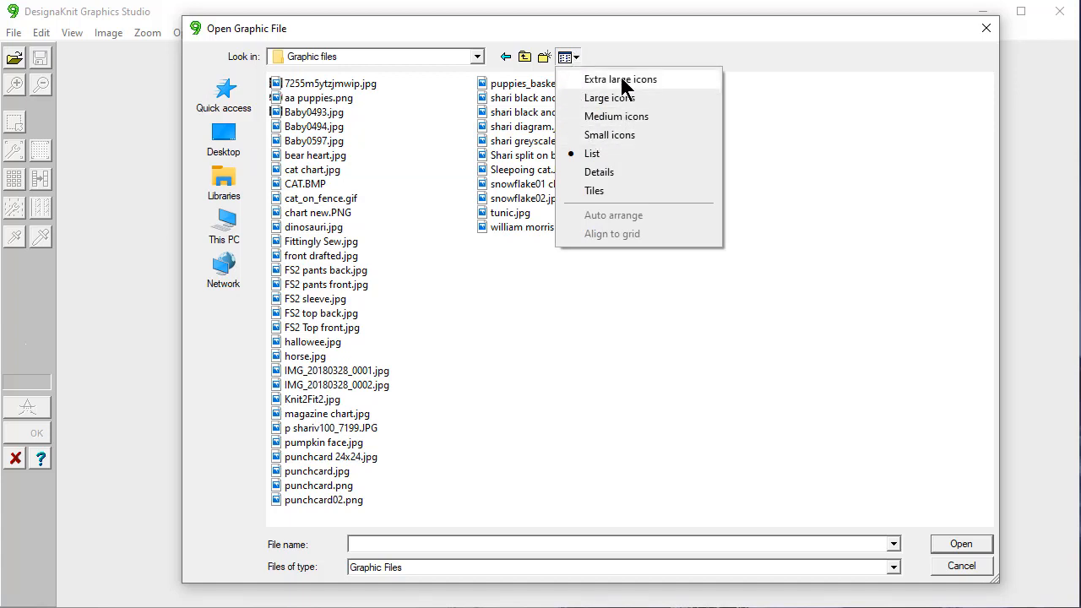
pyautogui.click(625, 137)
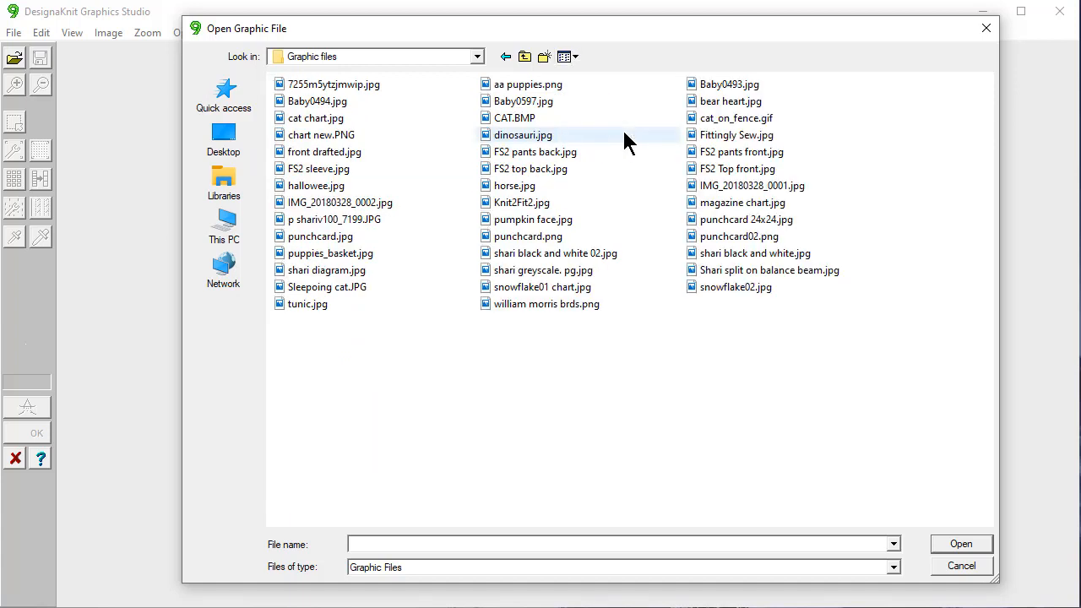
pyautogui.click(575, 59)
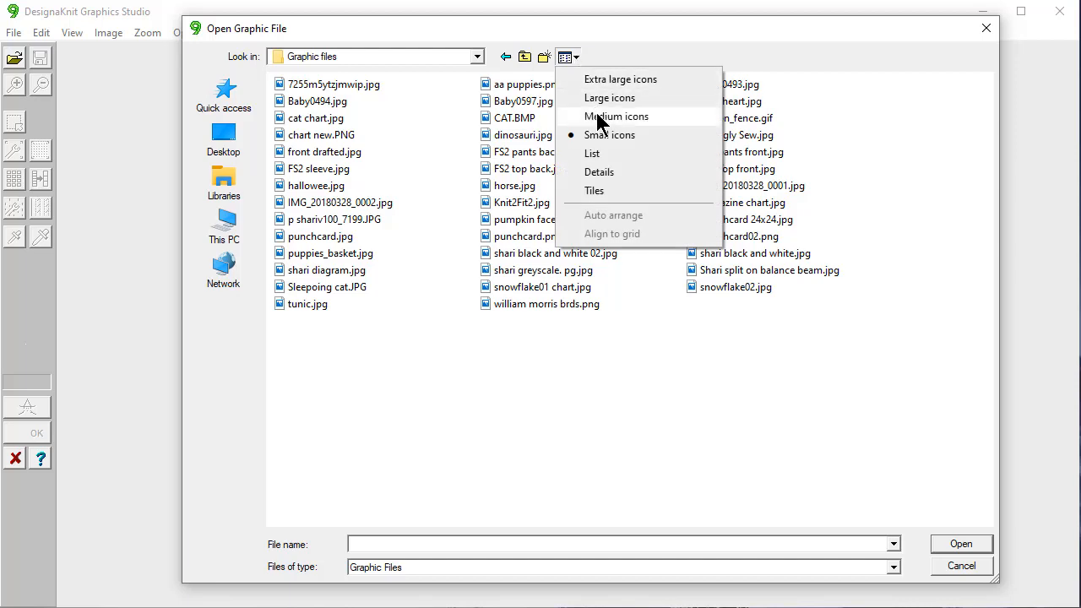
pyautogui.click(599, 115)
pyautogui.click(578, 57)
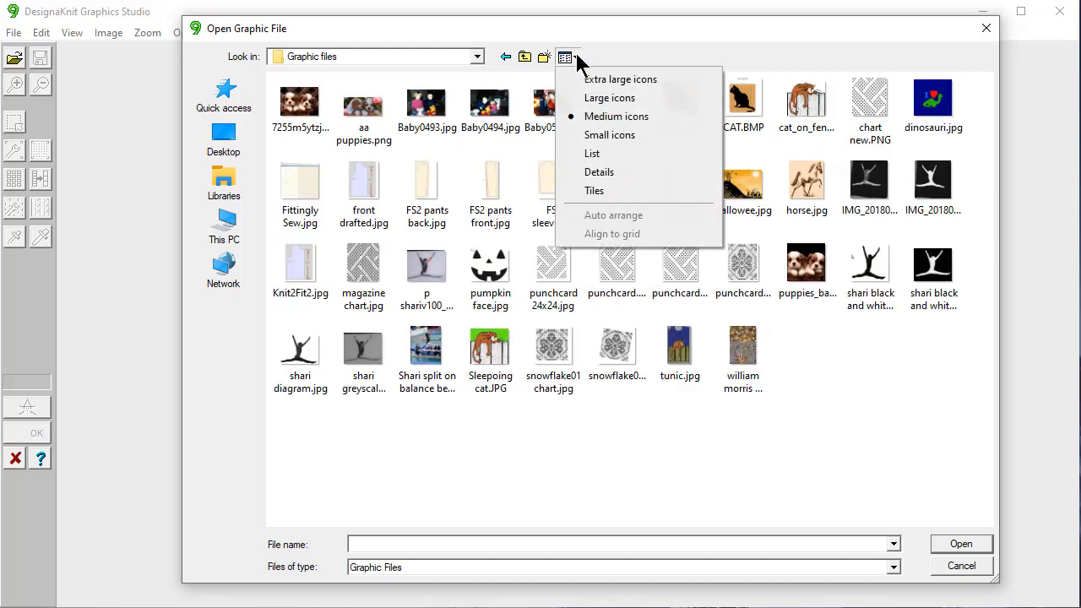
pyautogui.click(586, 97)
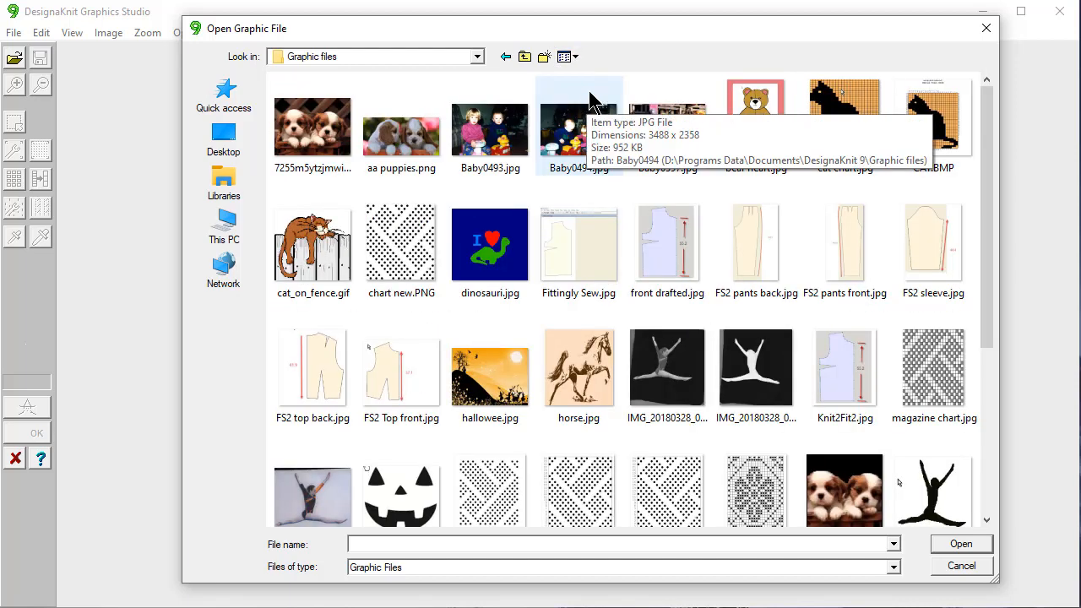
pyautogui.click(576, 57)
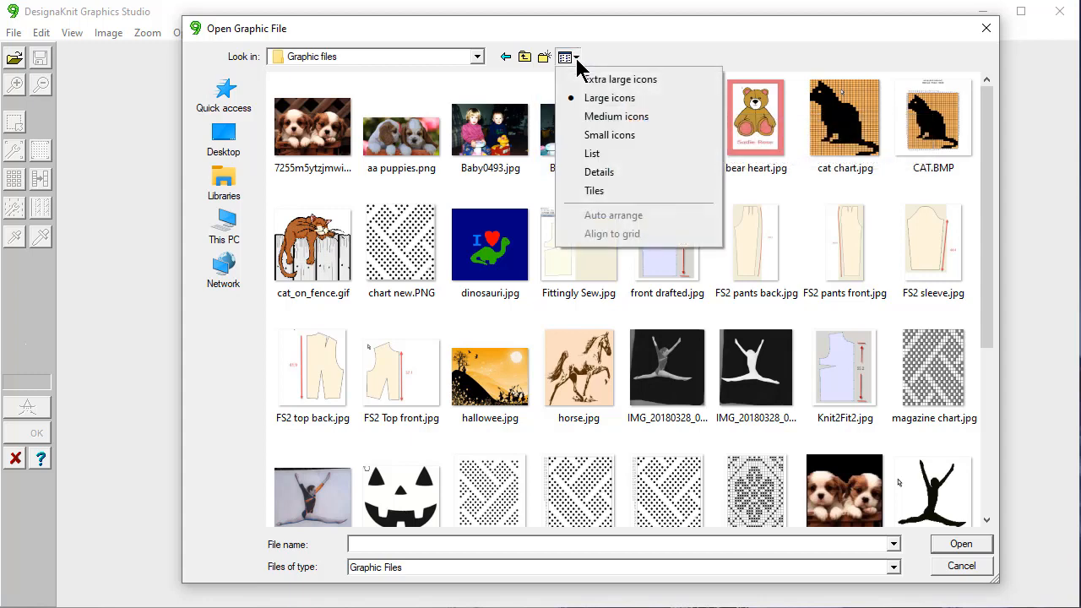
pyautogui.click(589, 79)
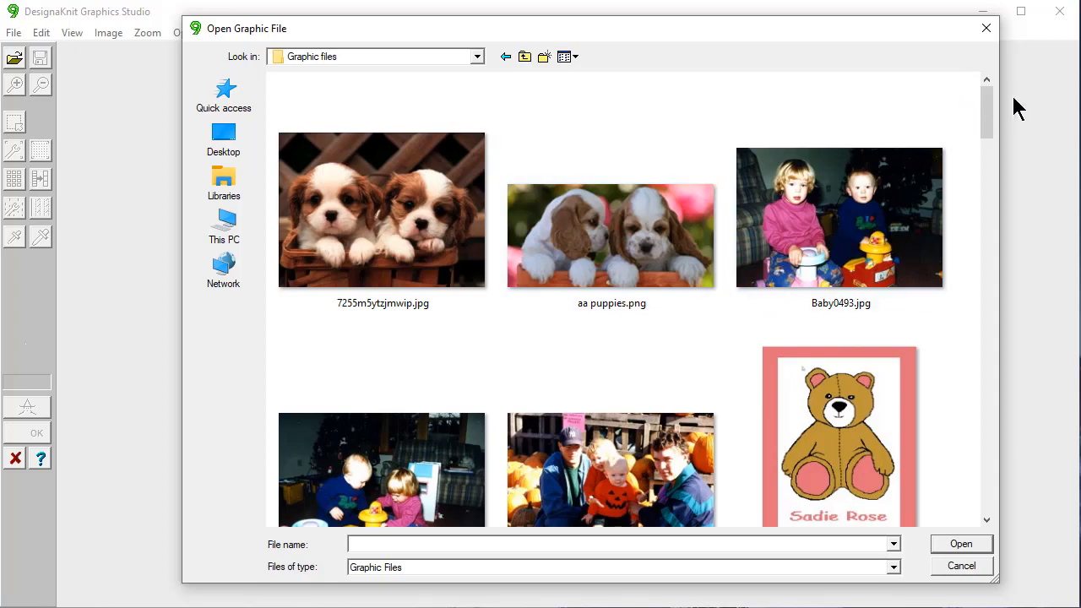
# Scroll to and open the snowflake01 chart.jpg image.
pyautogui.moveTo(990, 100); pyautogui.dragTo(1018, 457)
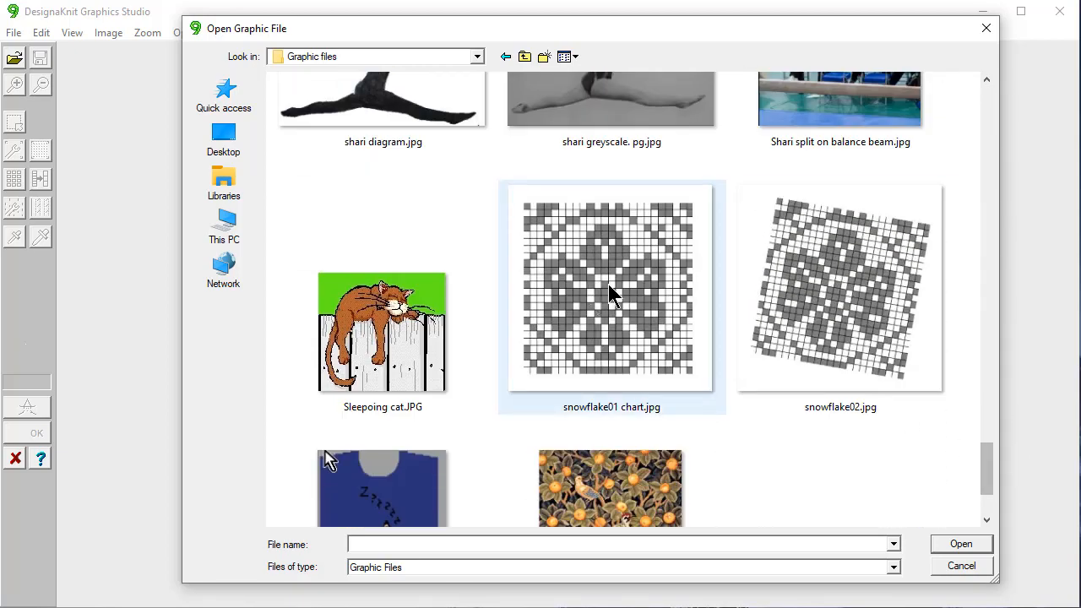
pyautogui.click(612, 292)
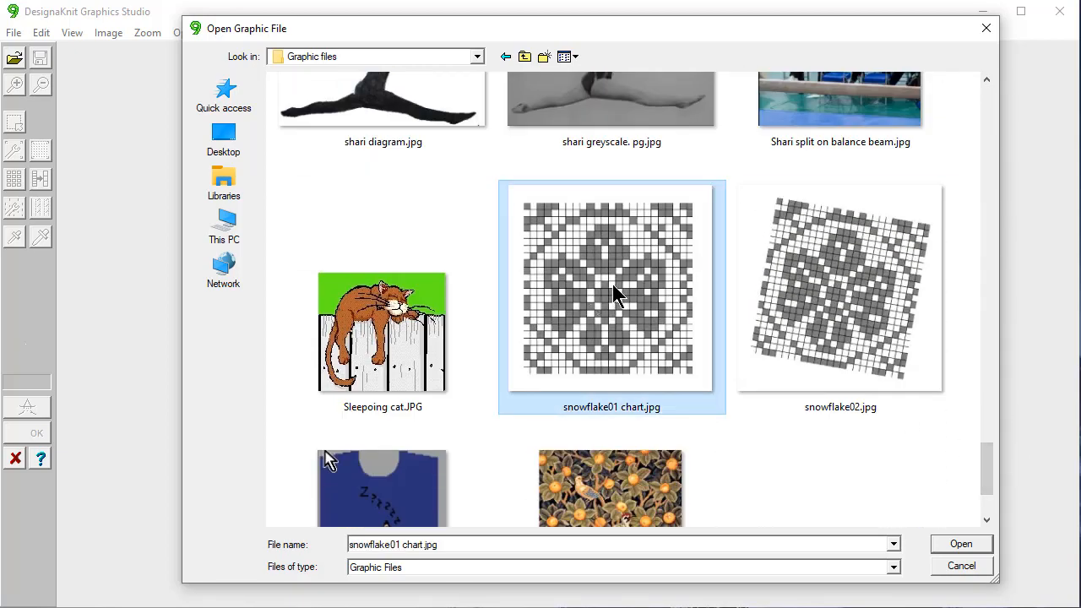
pyautogui.click(960, 545)
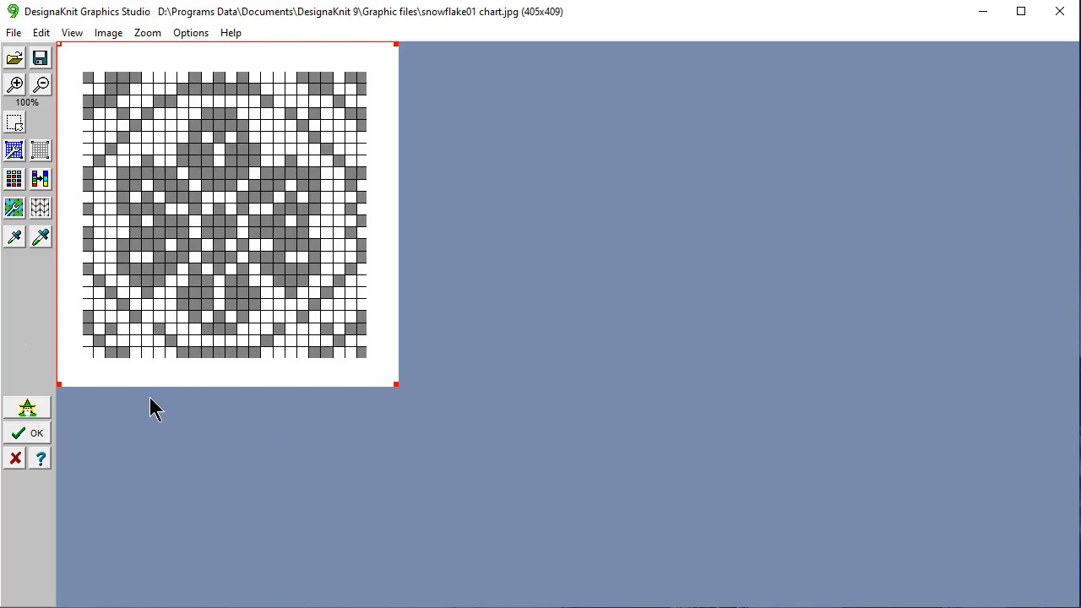
# Use Image > Size to set the image type to Diagram rather than Picture.
pyautogui.click(108, 33)
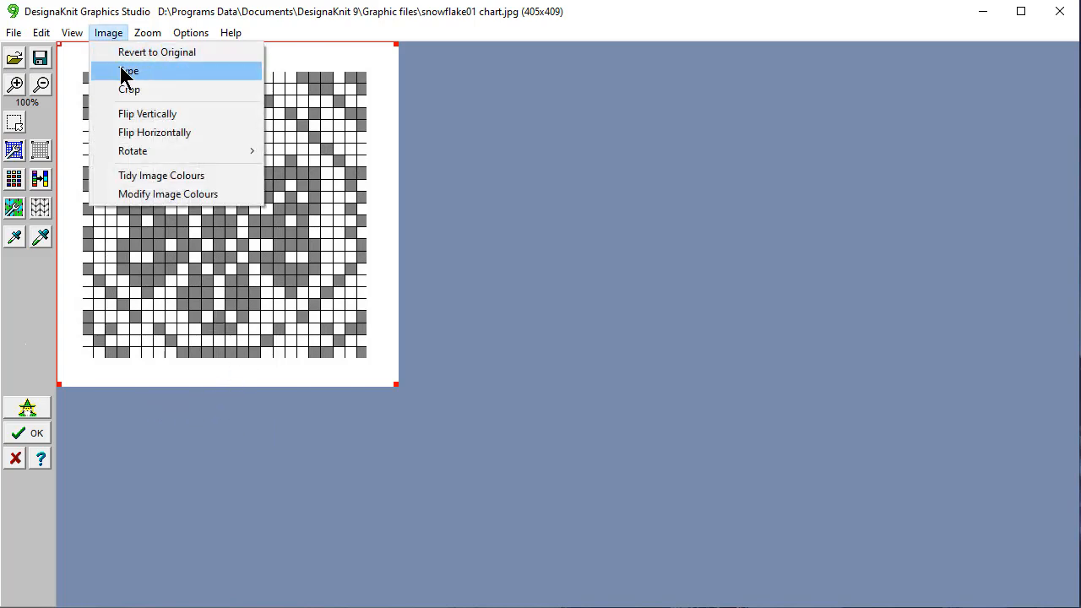
pyautogui.click(124, 73)
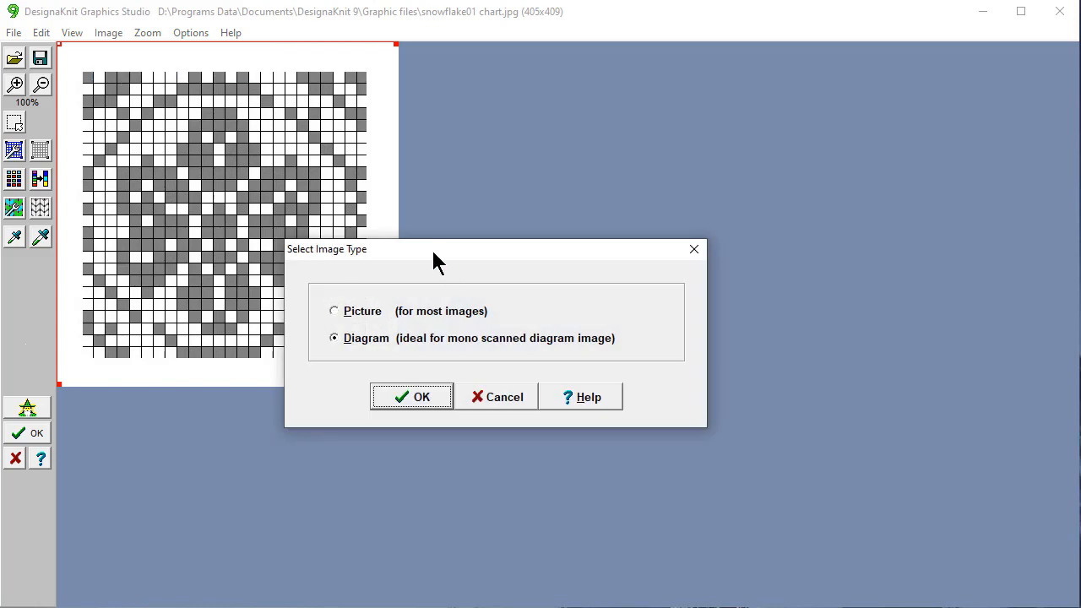
pyautogui.moveTo(431, 248); pyautogui.dragTo(584, 115)
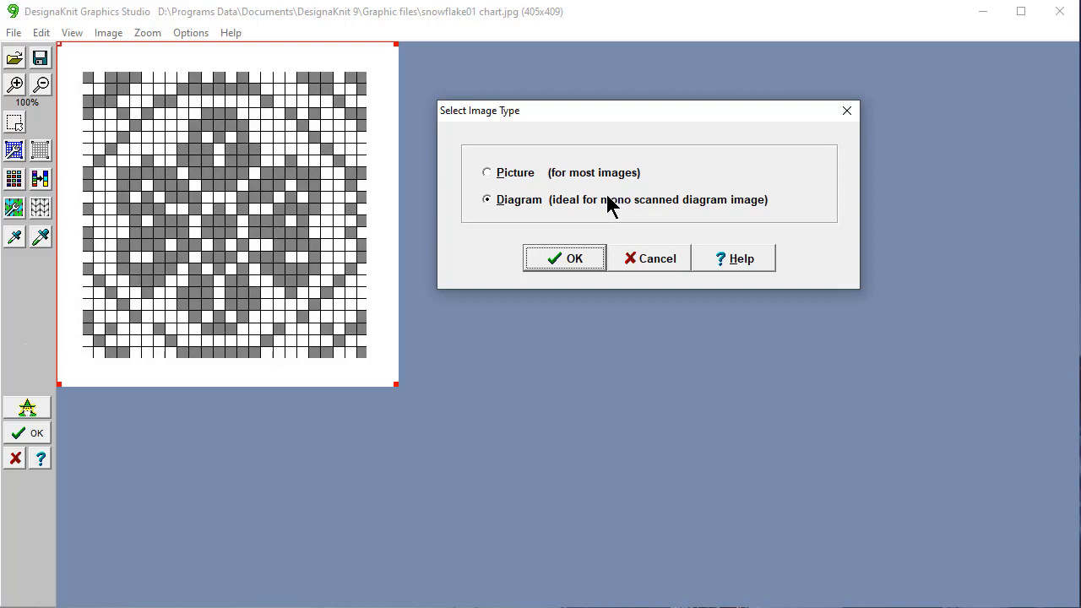
pyautogui.click(487, 171)
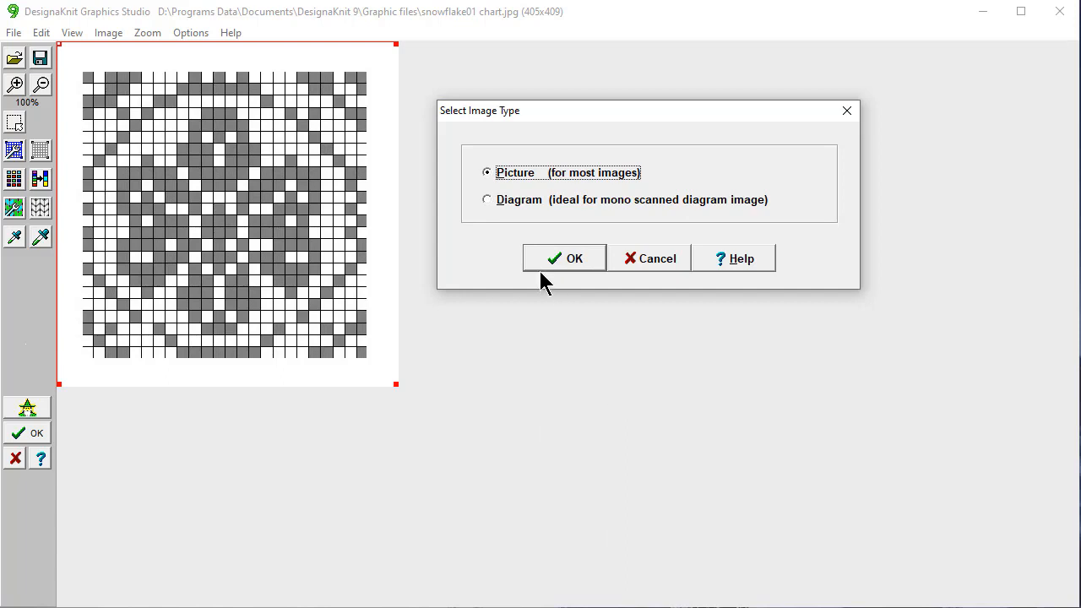
pyautogui.click(486, 200)
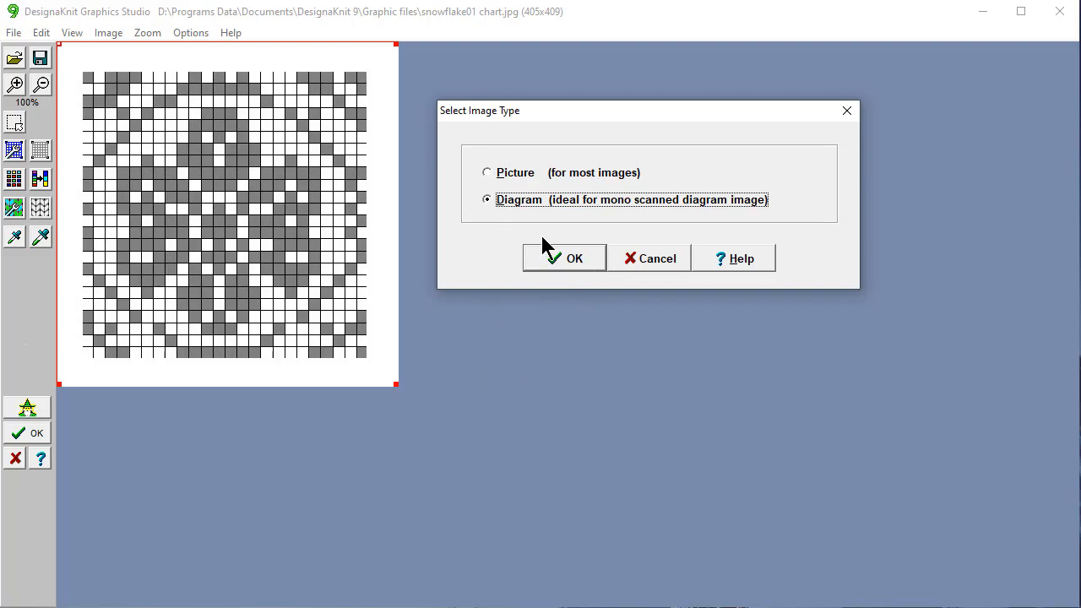
pyautogui.click(566, 259)
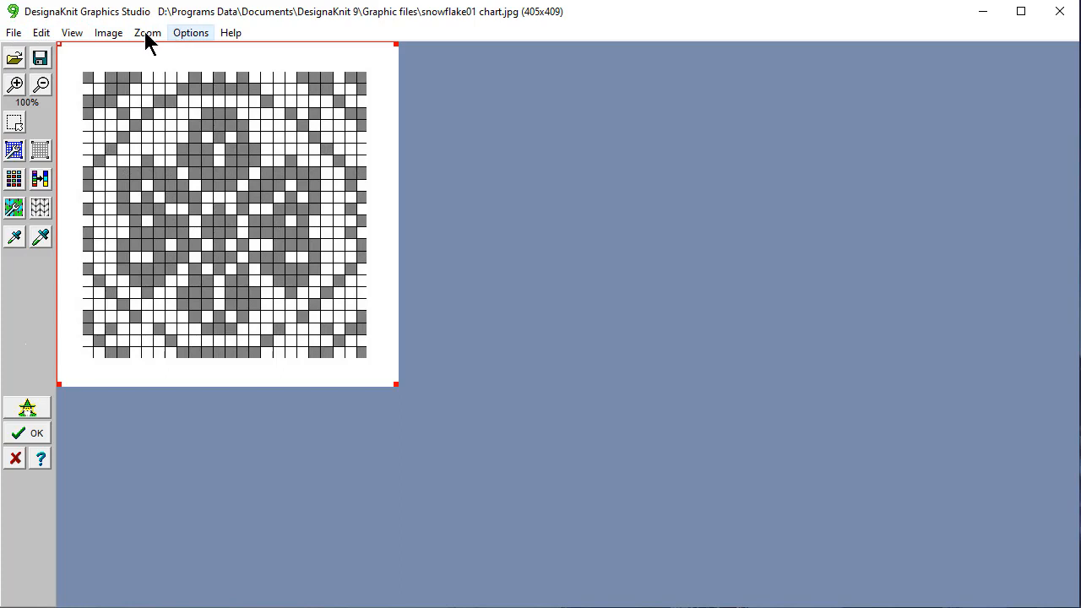
pyautogui.click(67, 33)
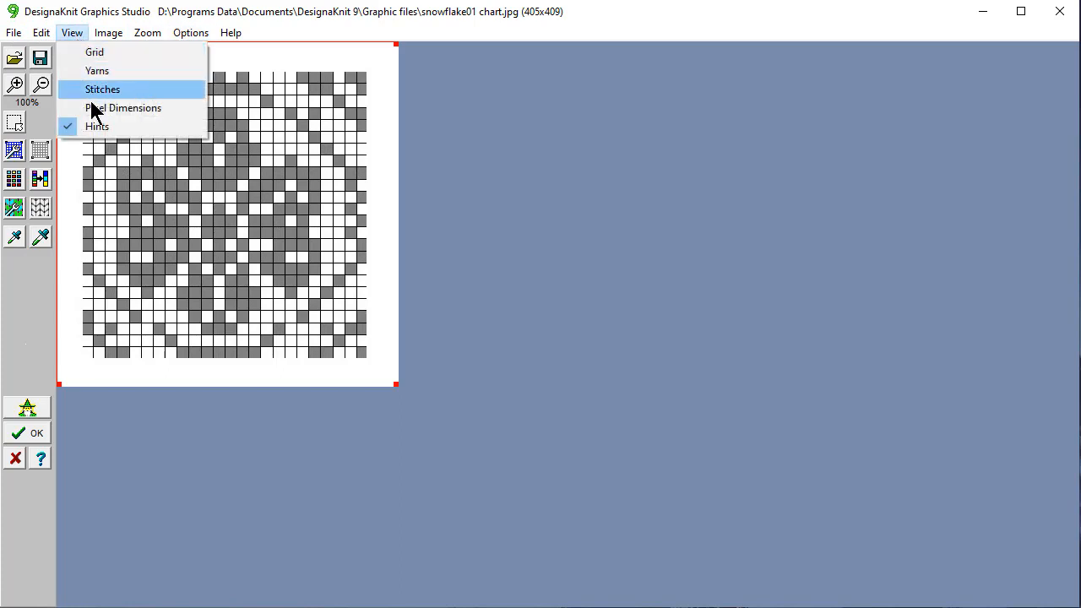
pyautogui.click(97, 133)
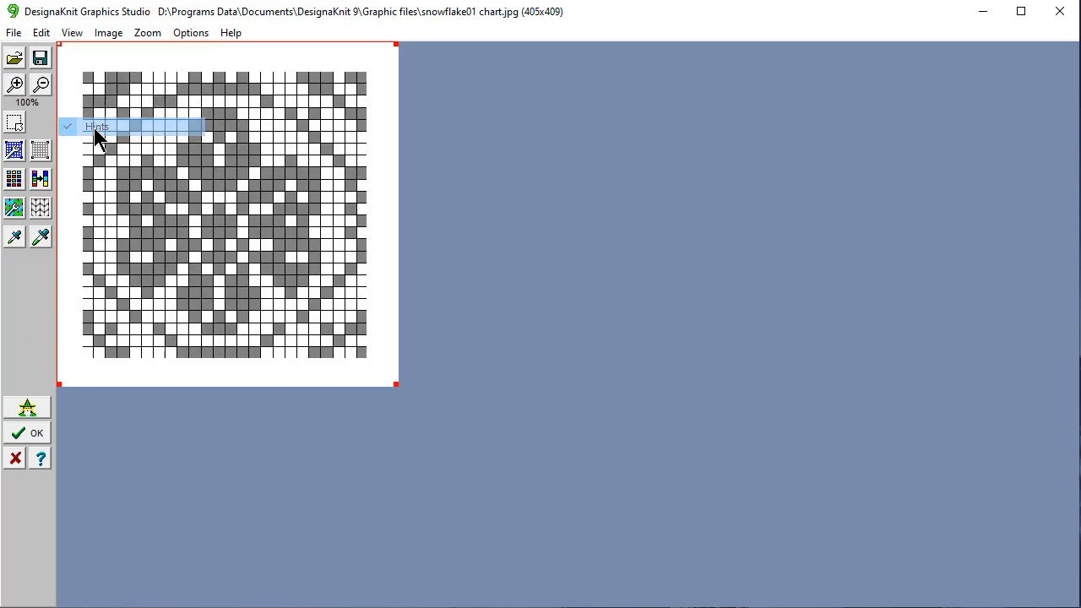
pyautogui.click(72, 34)
pyautogui.click(95, 130)
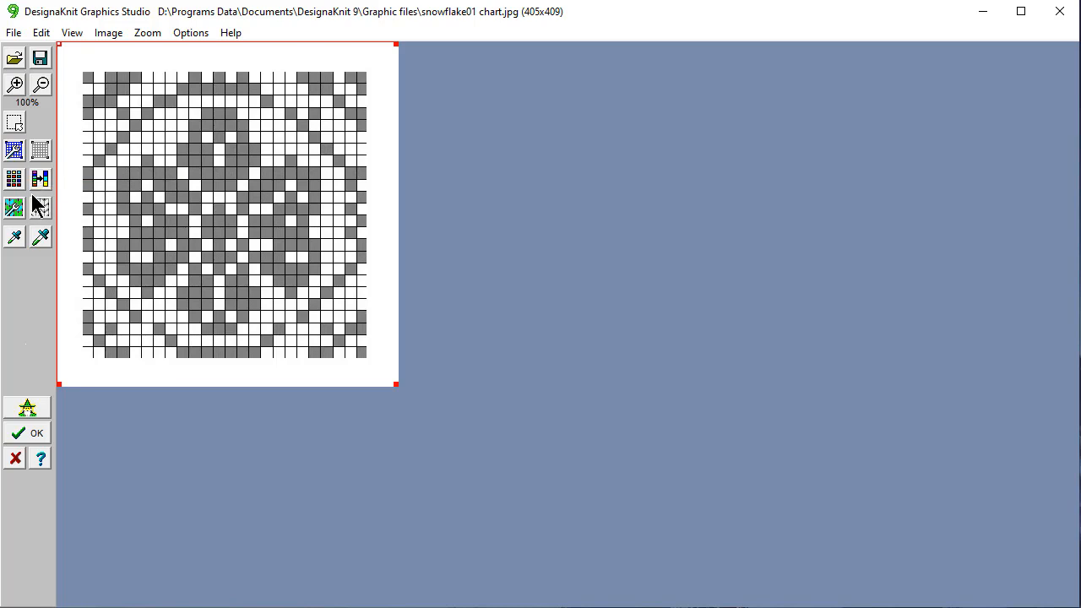
pyautogui.click(67, 32)
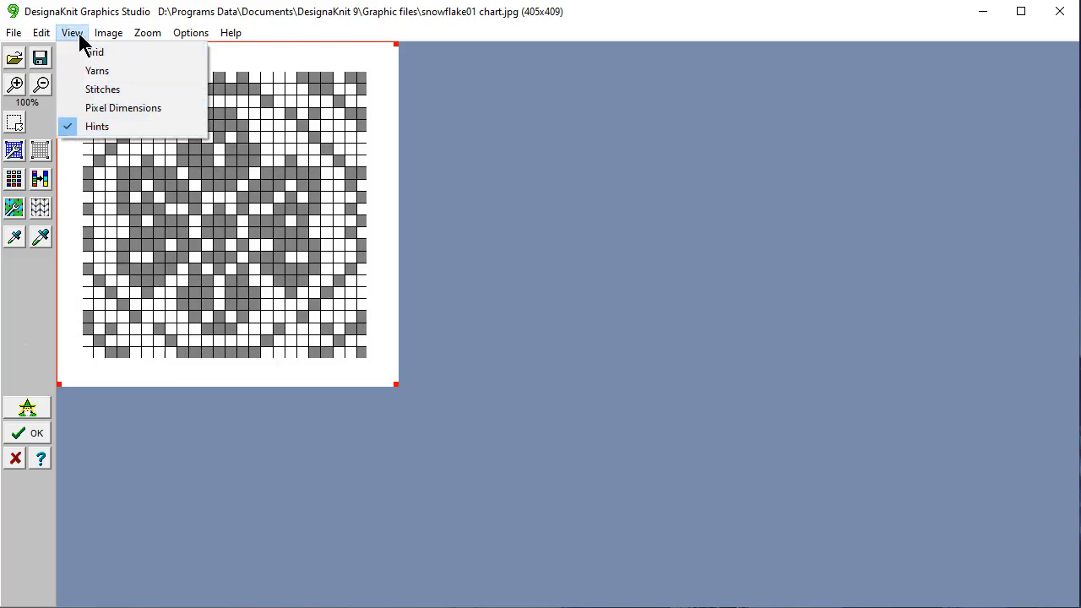
pyautogui.click(40, 214)
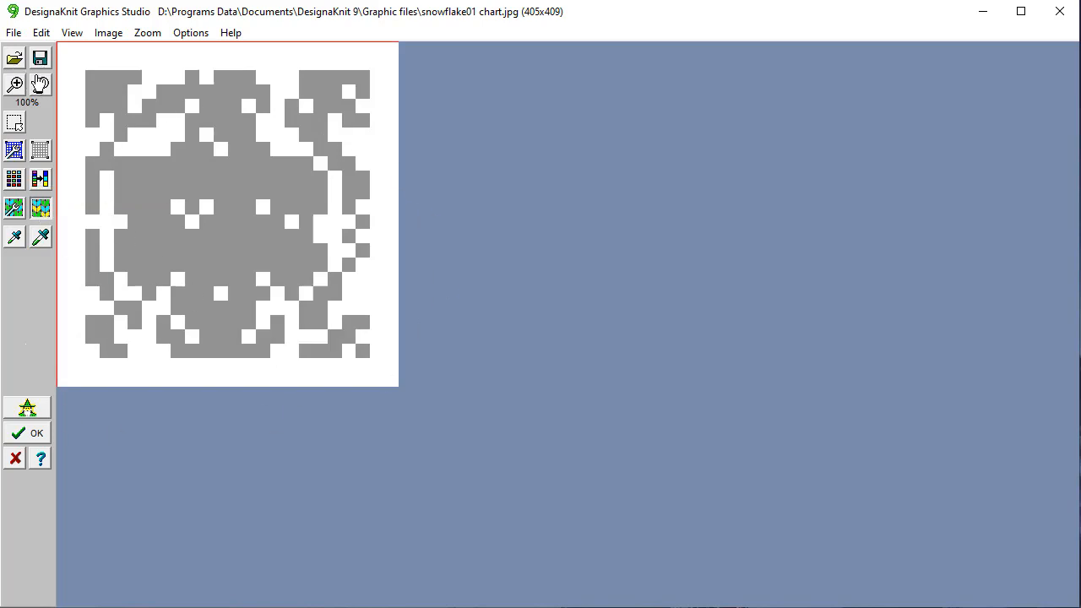
pyautogui.click(41, 210)
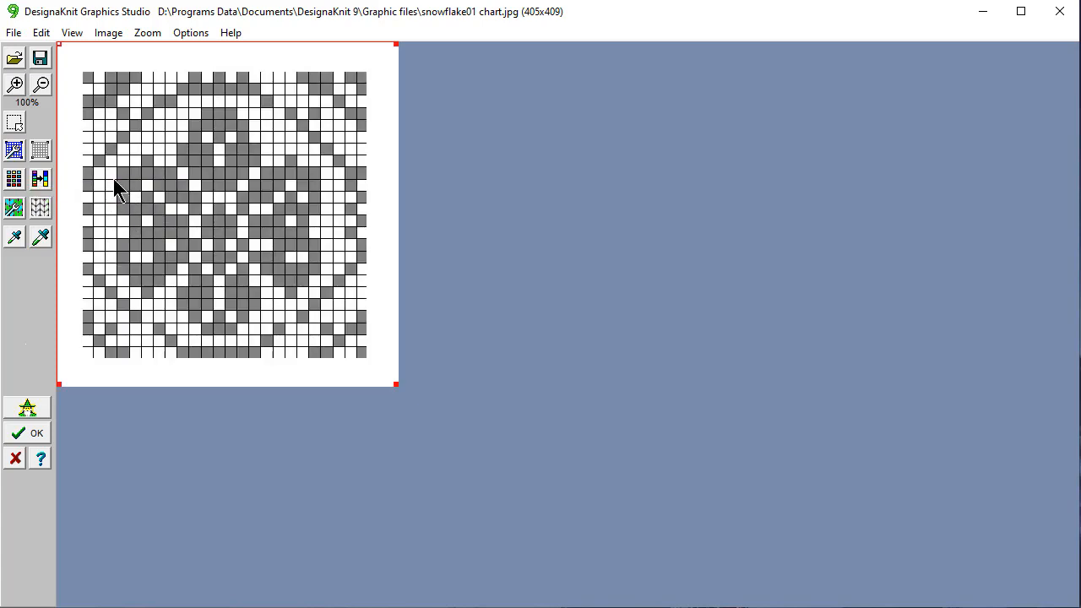
# Set the grid to 24 stitches by 24 rows and apply it to the chart.
pyautogui.click(15, 152)
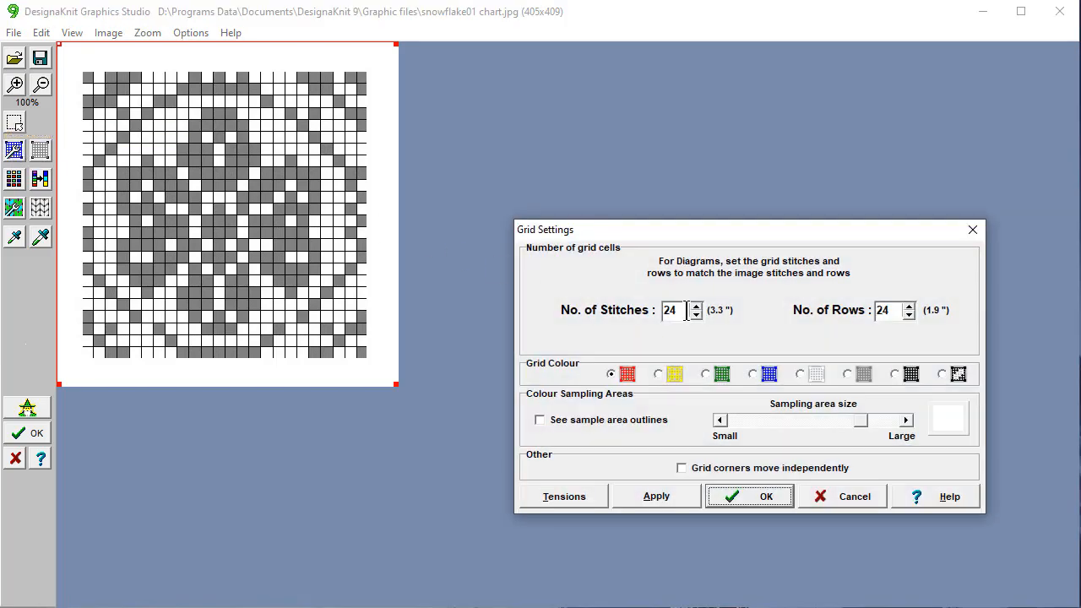
pyautogui.click(686, 310)
pyautogui.click(762, 499)
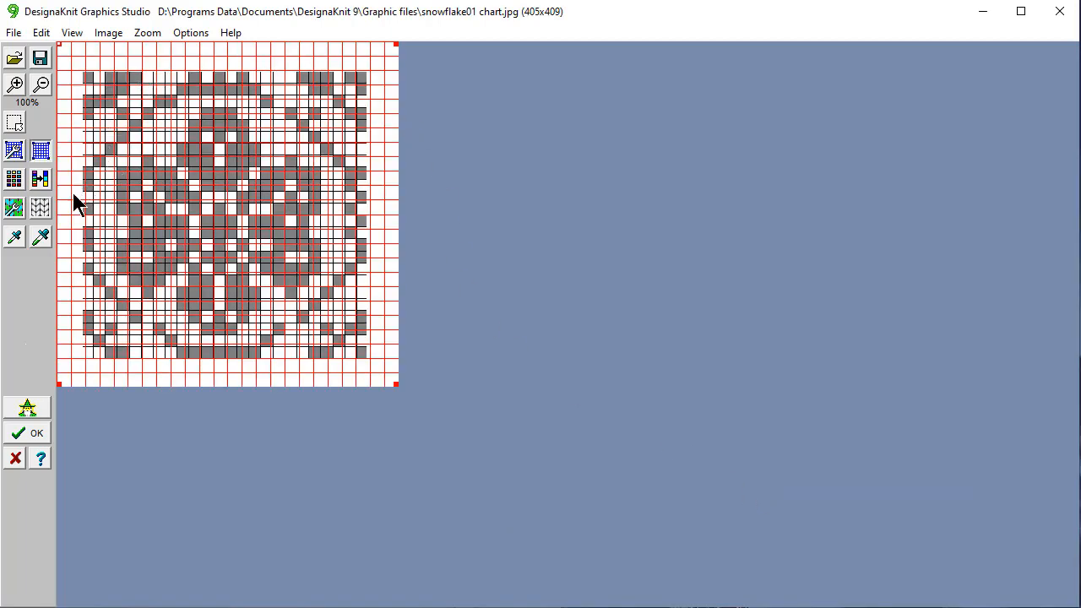
# Drag the grid's top-left and bottom-right corners onto the chart's corners.
pyautogui.click(40, 208)
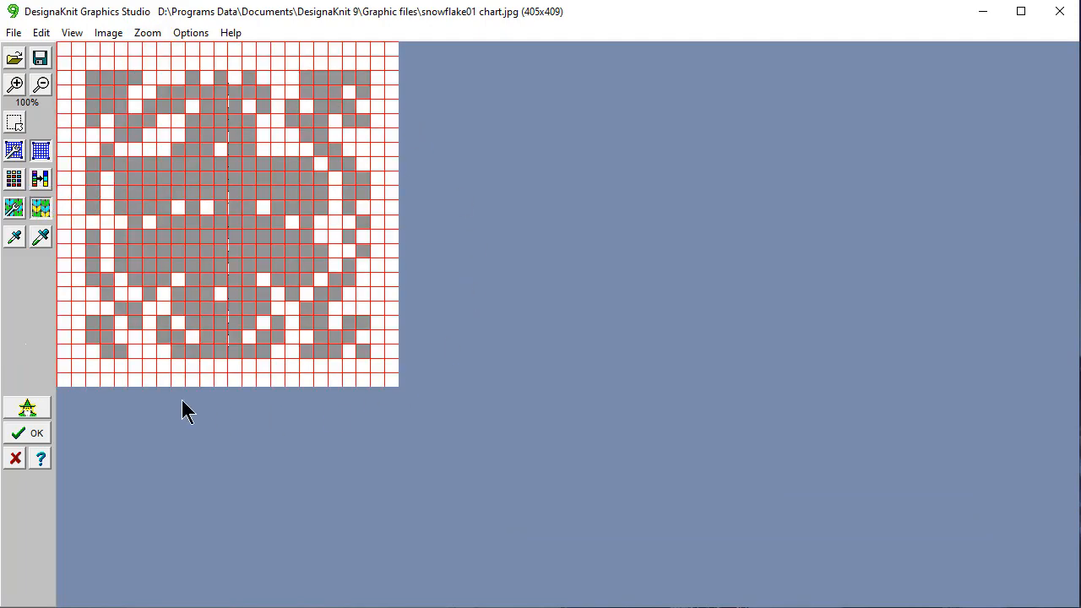
pyautogui.click(40, 209)
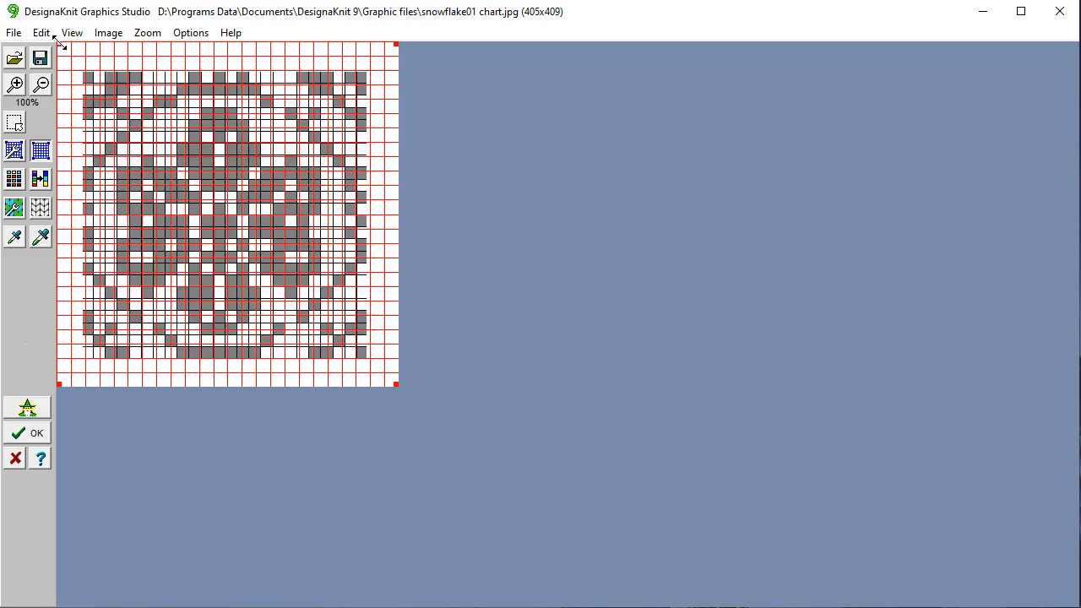
pyautogui.moveTo(59, 42); pyautogui.dragTo(83, 70)
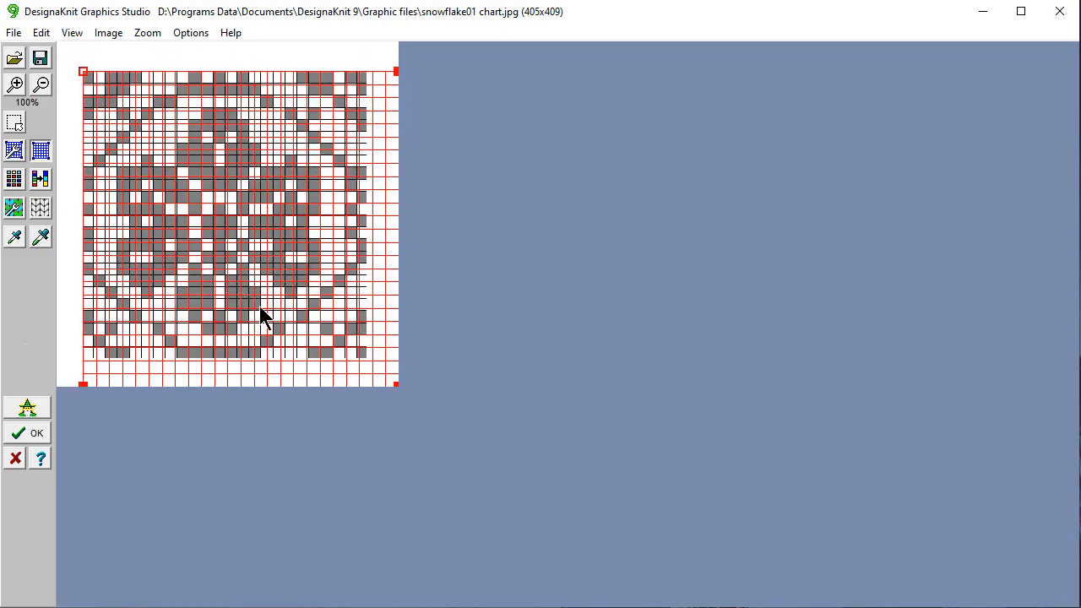
pyautogui.moveTo(391, 379); pyautogui.dragTo(364, 356)
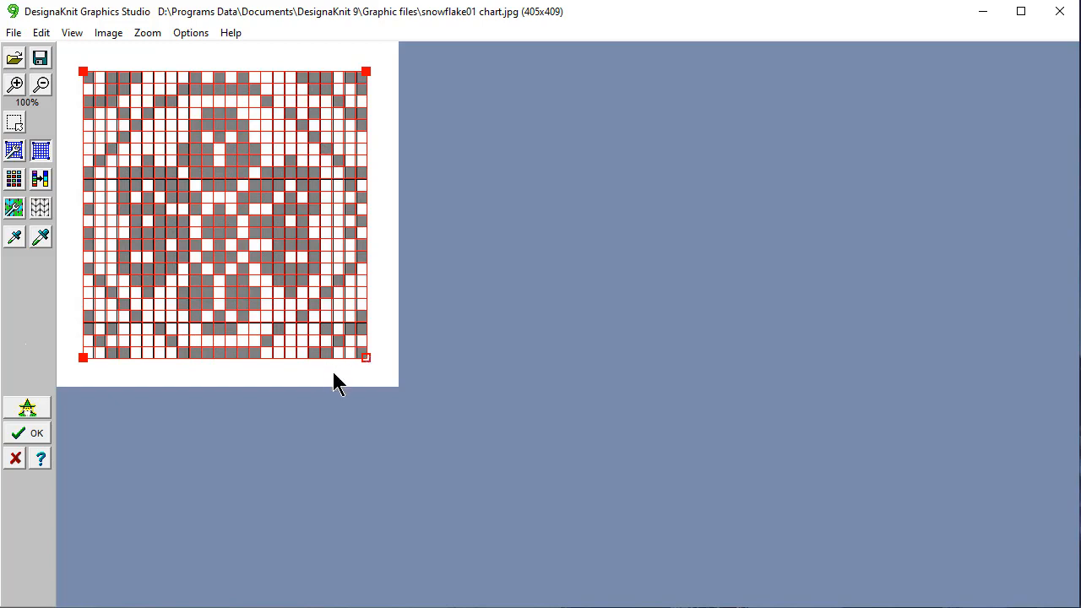
# Nudge each grid corner with the arrow keys until the red lines match the chart squares.
pyautogui.press('Tab')
pyautogui.press('Tab')
pyautogui.press('Tab')
pyautogui.press('Tab')
pyautogui.press('Right')
pyautogui.press('Left')
pyautogui.press('Left')
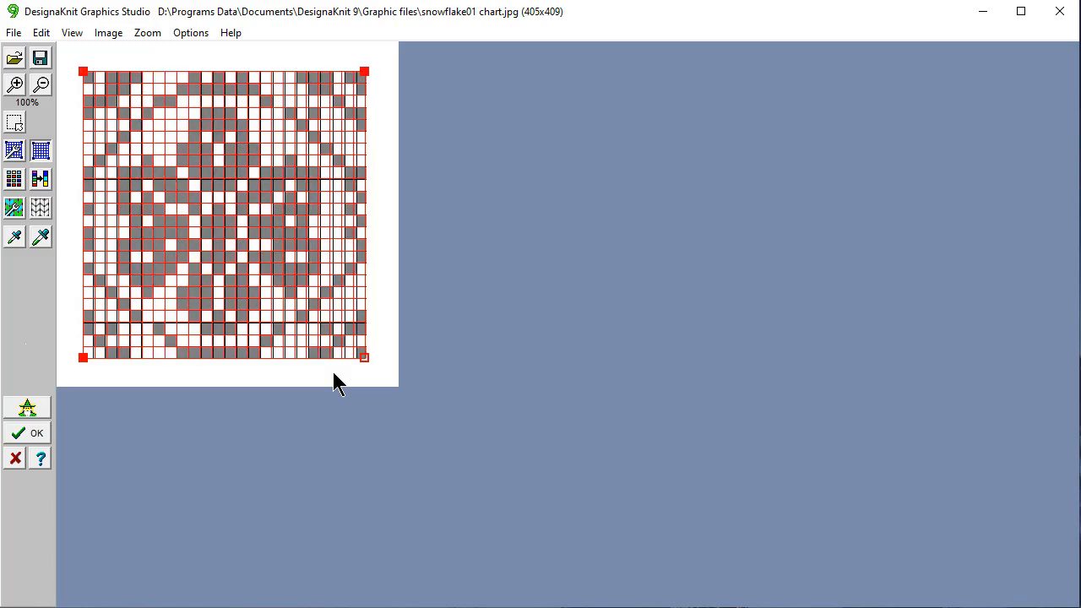
pyautogui.press('Right')
pyautogui.press('Right')
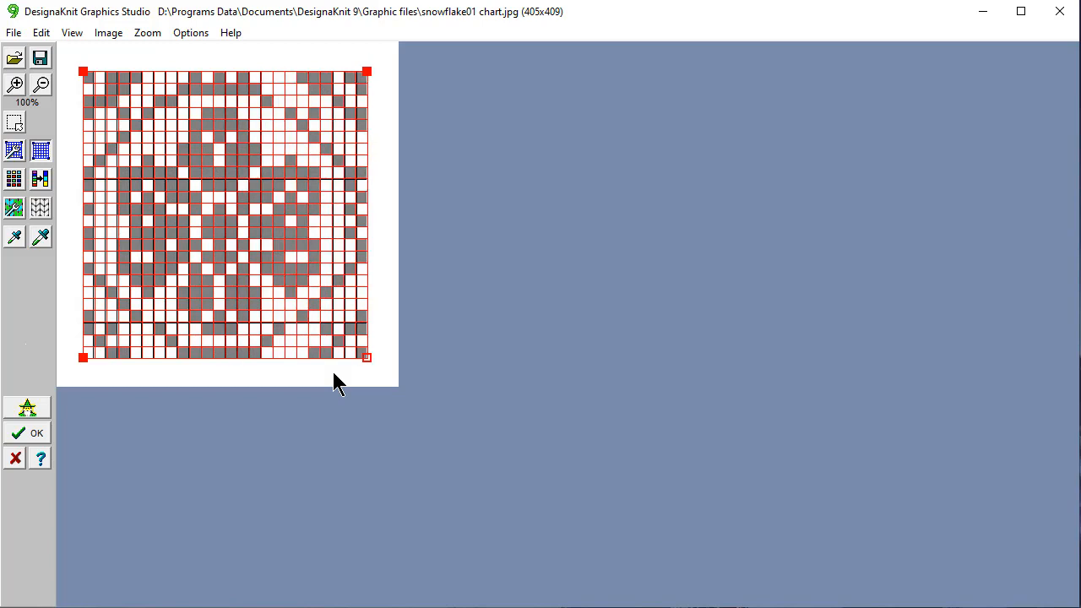
pyautogui.press('Up')
pyautogui.press('Left')
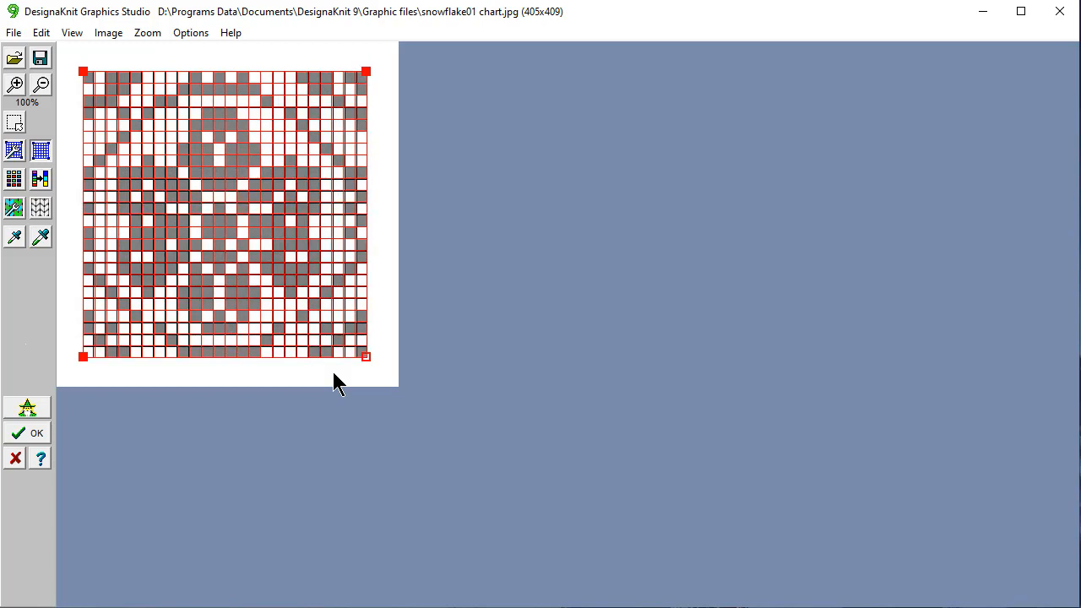
pyautogui.press('Tab')
pyautogui.press('Right')
pyautogui.press('Left')
pyautogui.press('Tab')
pyautogui.press('Tab')
pyautogui.press('Right')
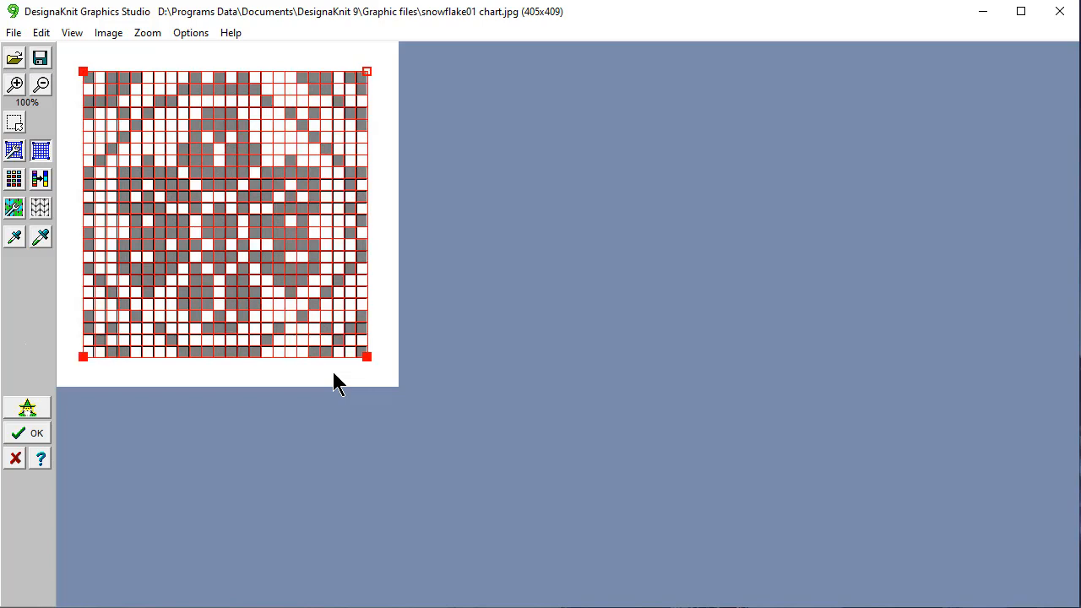
# Preview the stitch conversion, accept the fitted grid, and move the Save Settings prompt aside.
pyautogui.click(40, 209)
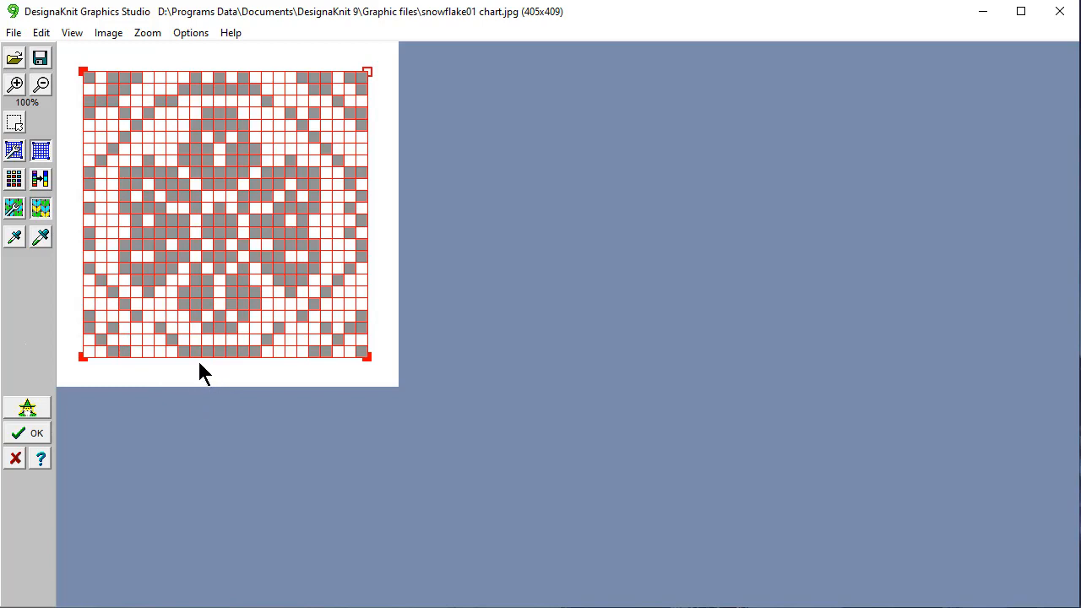
pyautogui.click(28, 435)
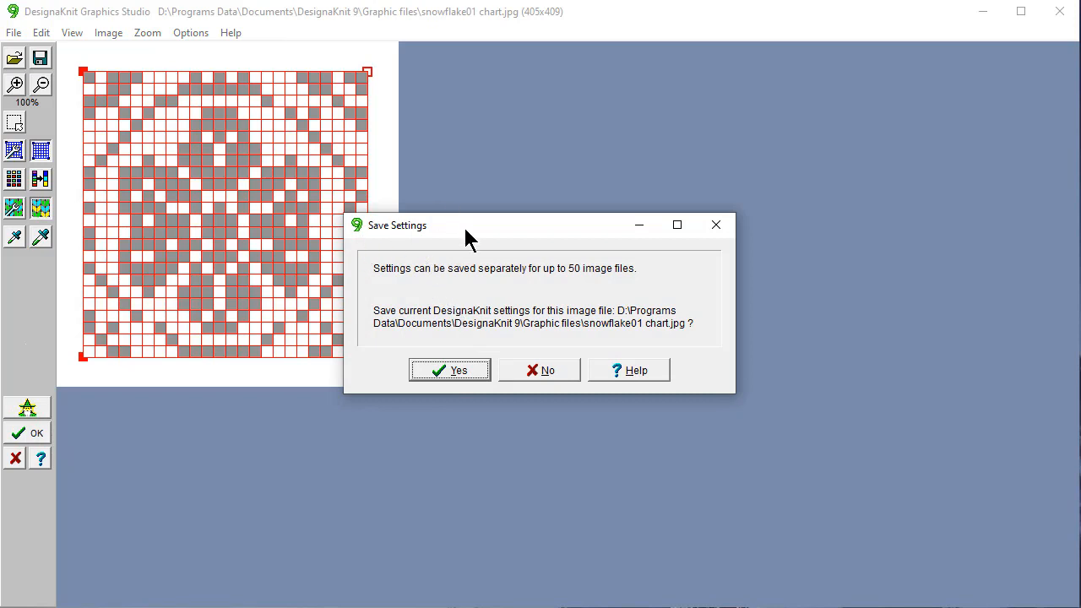
pyautogui.moveTo(466, 226); pyautogui.dragTo(559, 135)
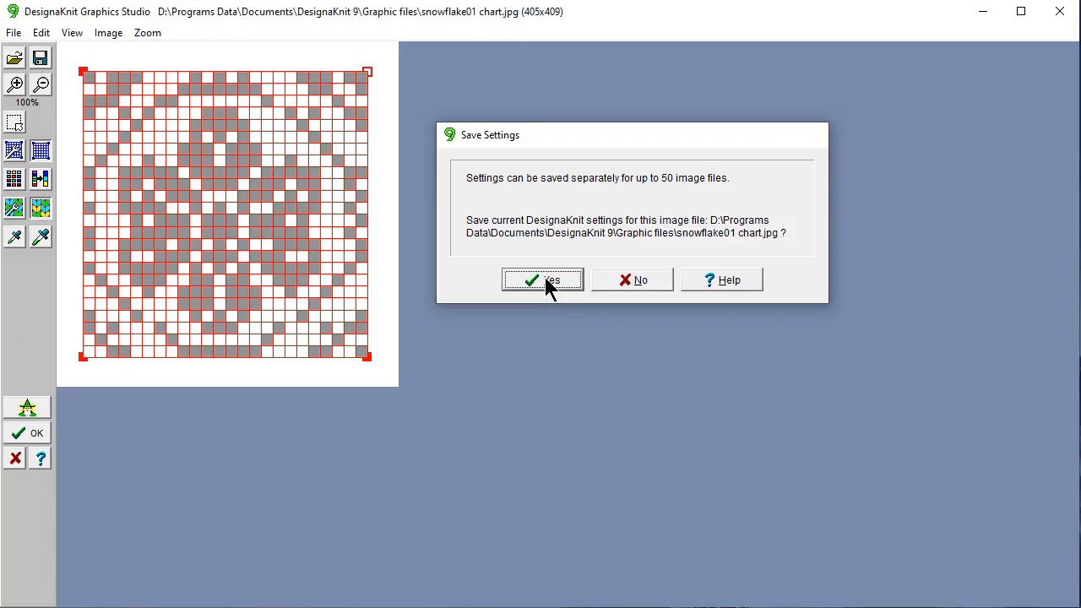
# Save the chart's settings and choose Fair Isle as the machine knitting method.
pyautogui.click(544, 279)
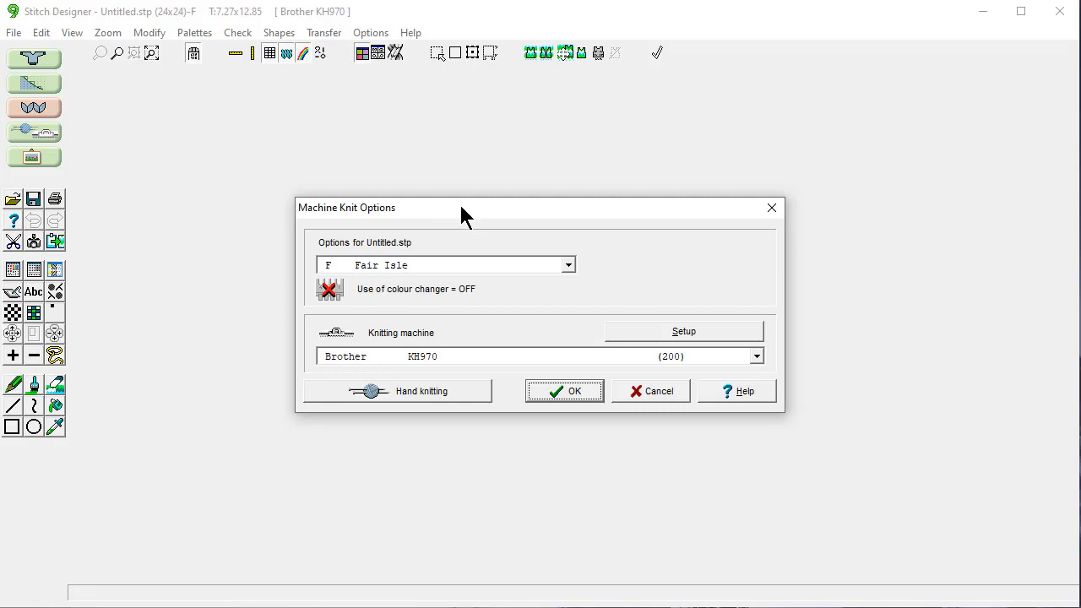
pyautogui.click(569, 267)
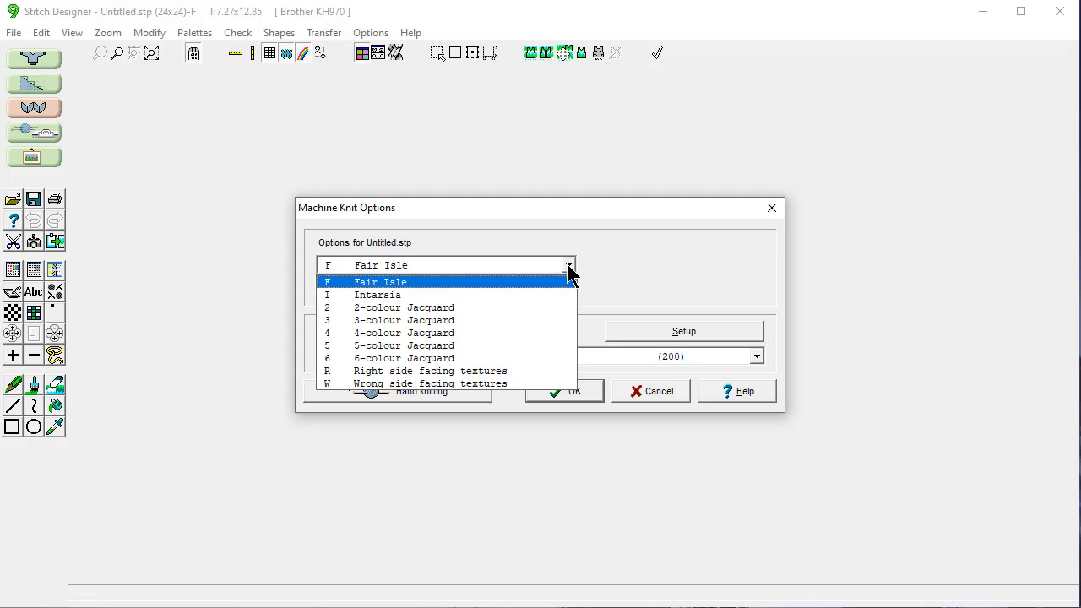
pyautogui.click(499, 280)
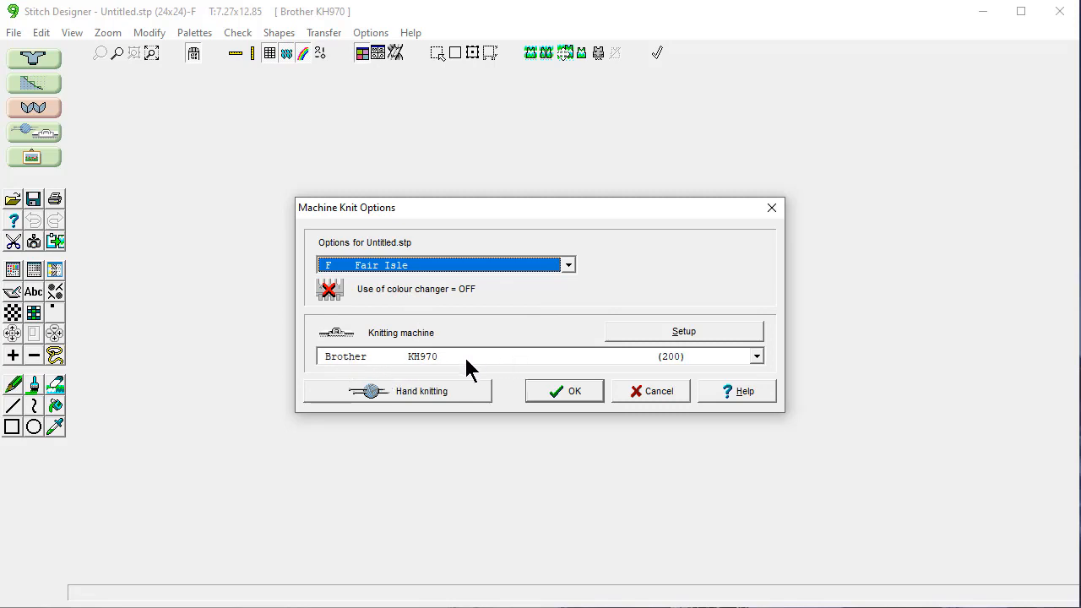
pyautogui.click(564, 390)
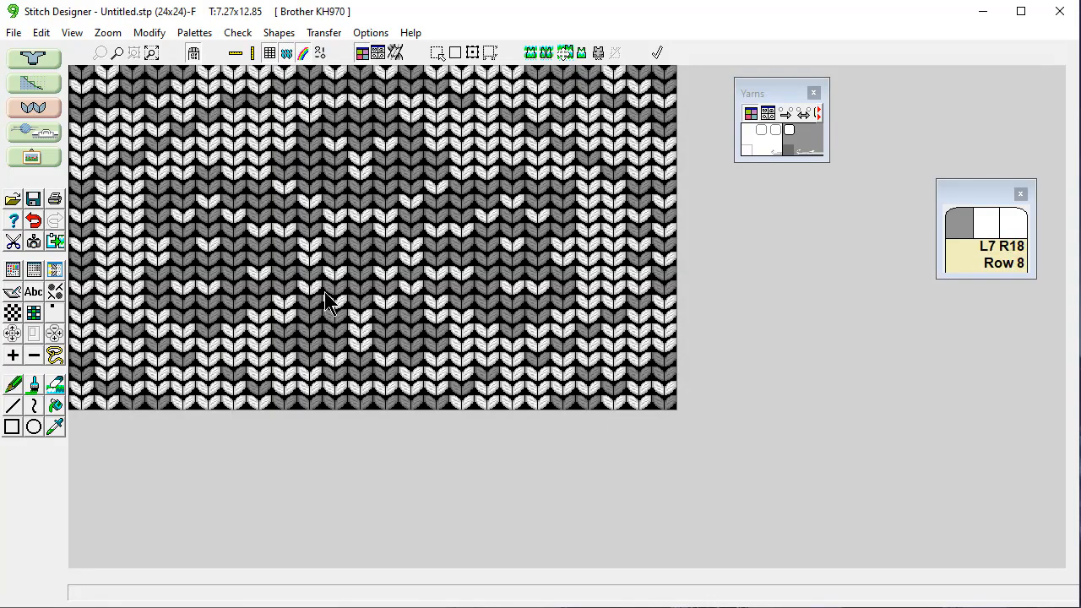
# Change the tension under Options > Tensions to 7.50 stitches and 10 rows per inch (T:7.5x10).
pyautogui.click(371, 36)
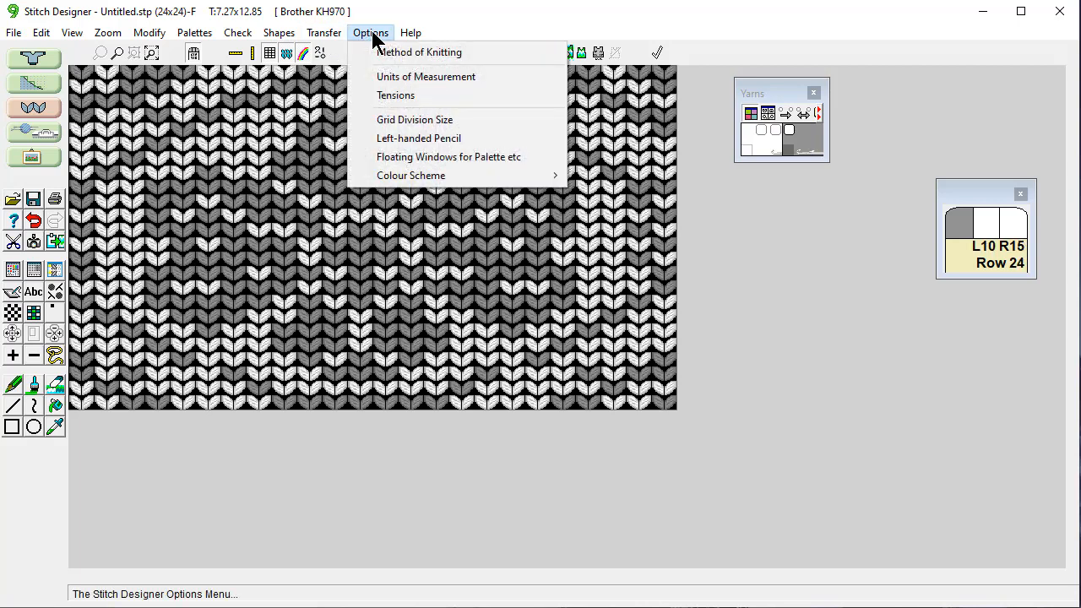
pyautogui.click(388, 96)
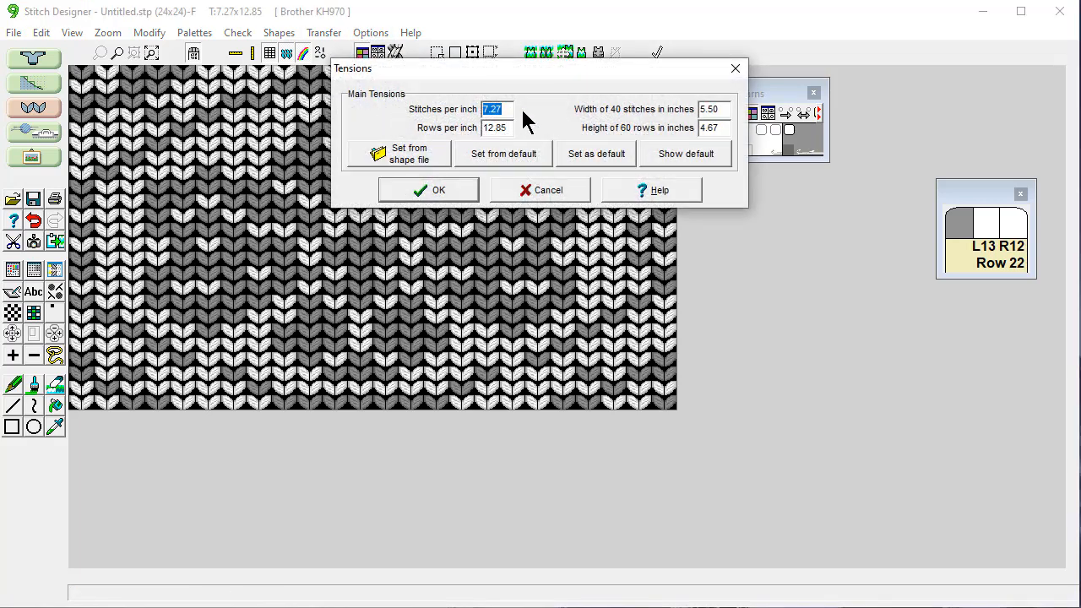
pyautogui.click(510, 108)
pyautogui.moveTo(510, 108); pyautogui.dragTo(475, 110)
pyautogui.write('7.50')
pyautogui.moveTo(510, 128); pyautogui.dragTo(471, 127)
pyautogui.press('BackSpace')
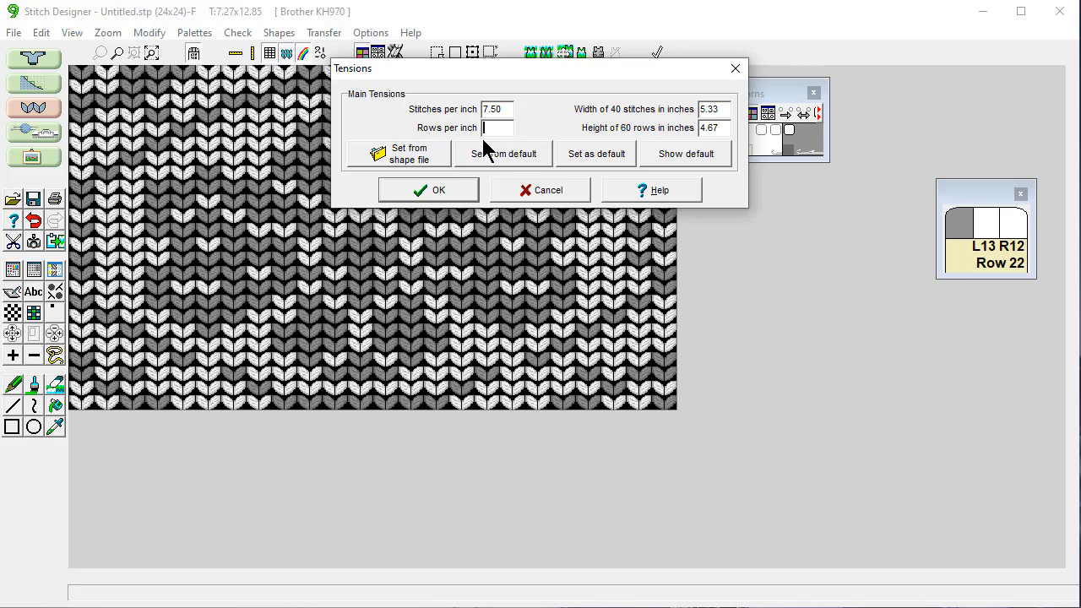
pyautogui.write('10')
pyautogui.click(438, 193)
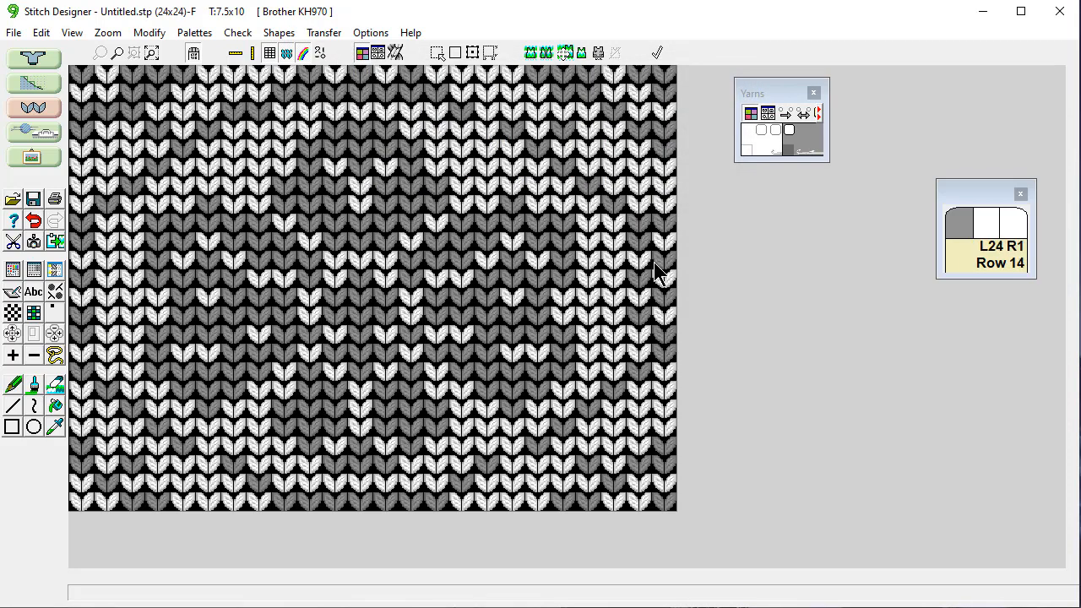
# Set View > Repeats to 3 so the snowflake shows repeated as knitted fabric.
pyautogui.click(72, 34)
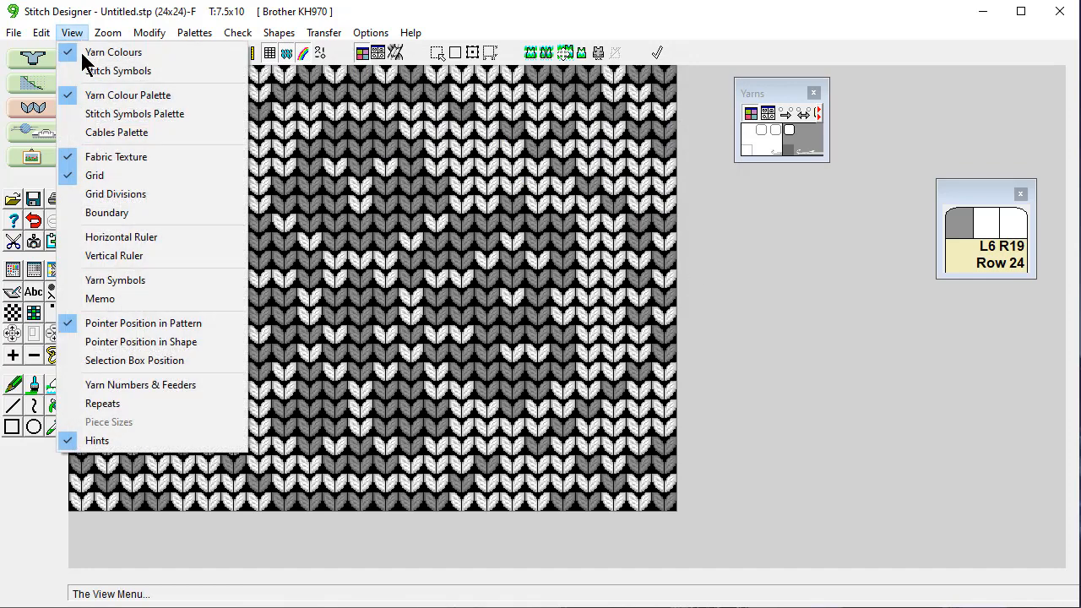
pyautogui.click(131, 403)
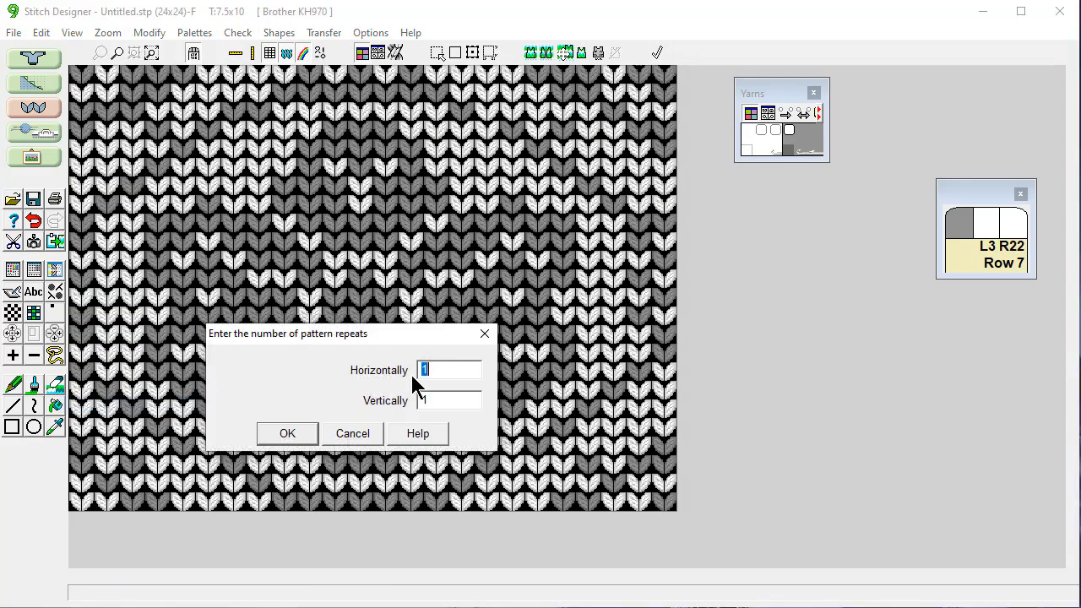
pyautogui.write('3')
pyautogui.click(278, 433)
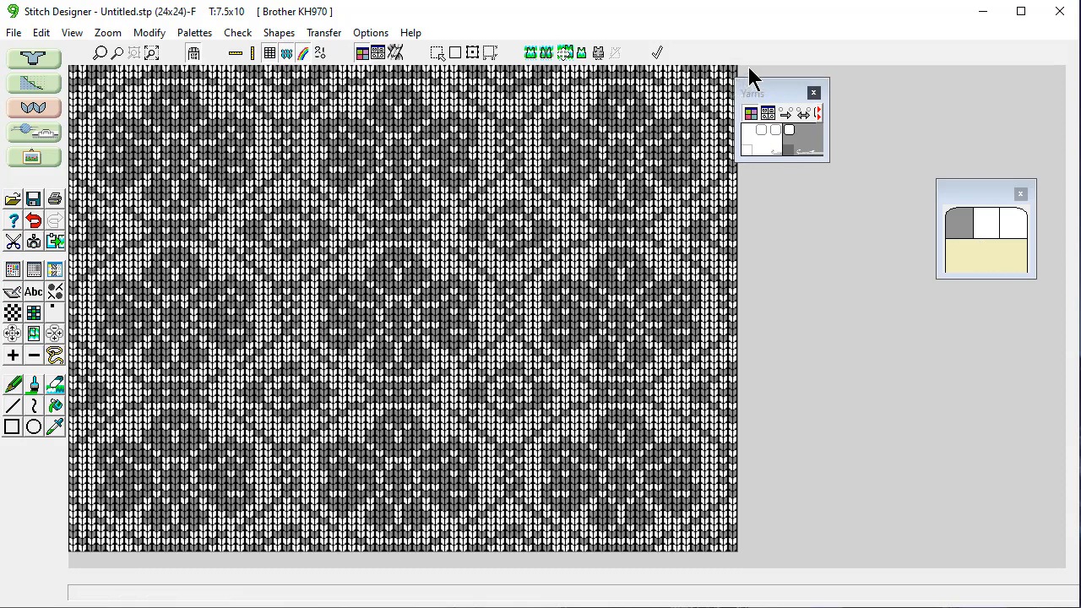
# Nudge the Yarns palette slightly right, then glance at the File menu and dismiss it.
pyautogui.moveTo(765, 84); pyautogui.dragTo(796, 83)
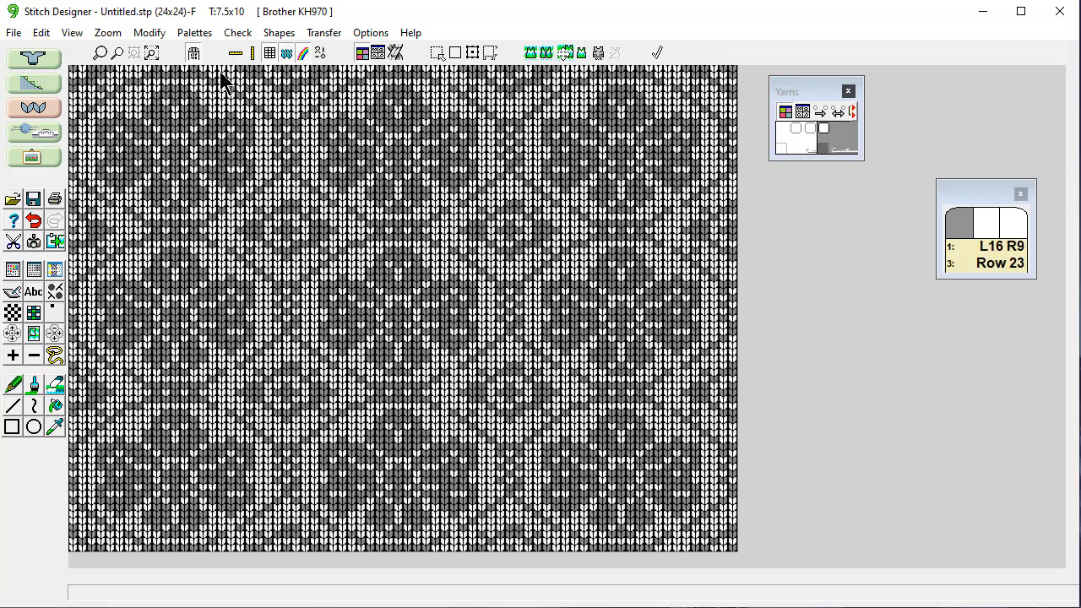
pyautogui.click(13, 33)
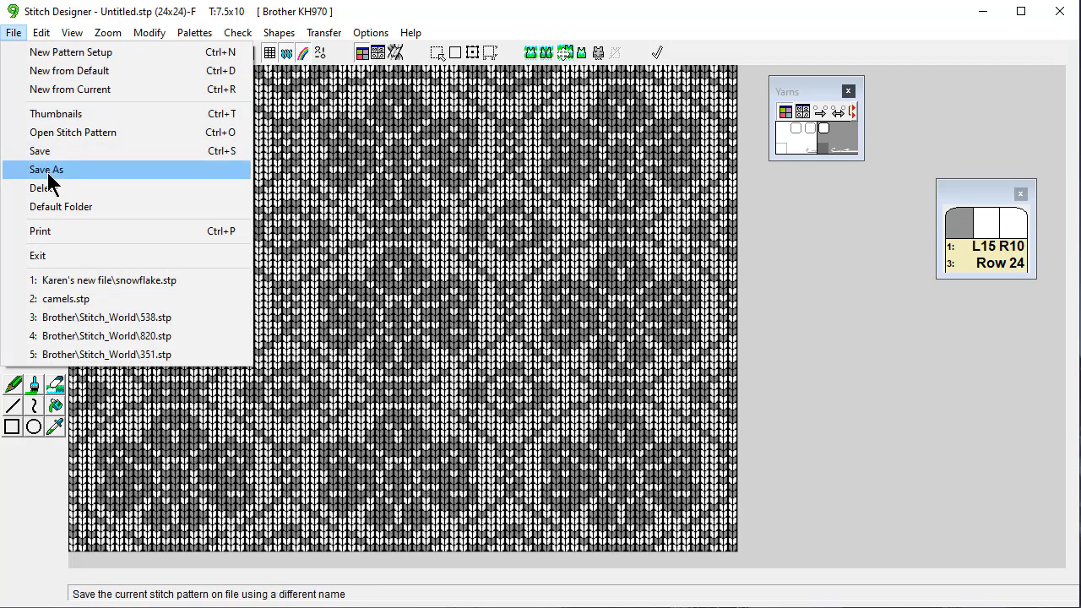
pyautogui.click(919, 203)
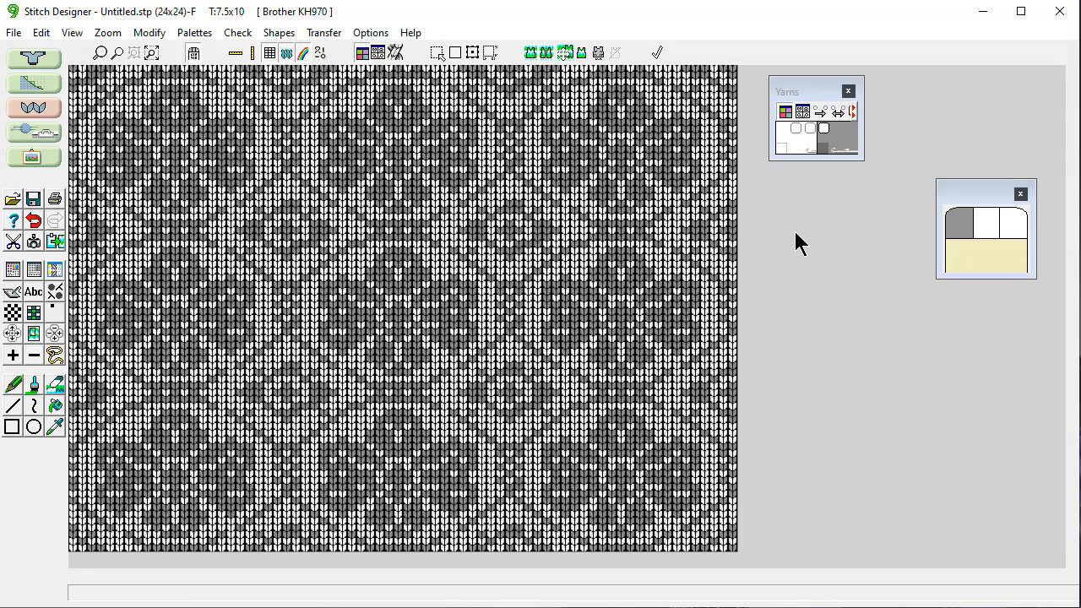